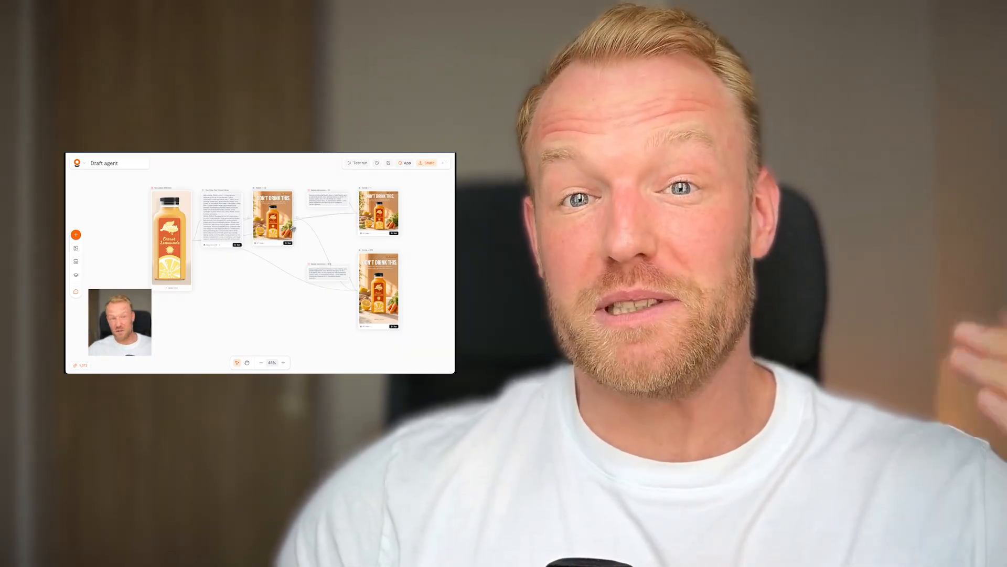
pyautogui.scroll(-1, 292, 272)
pyautogui.scroll(1, 292, 272)
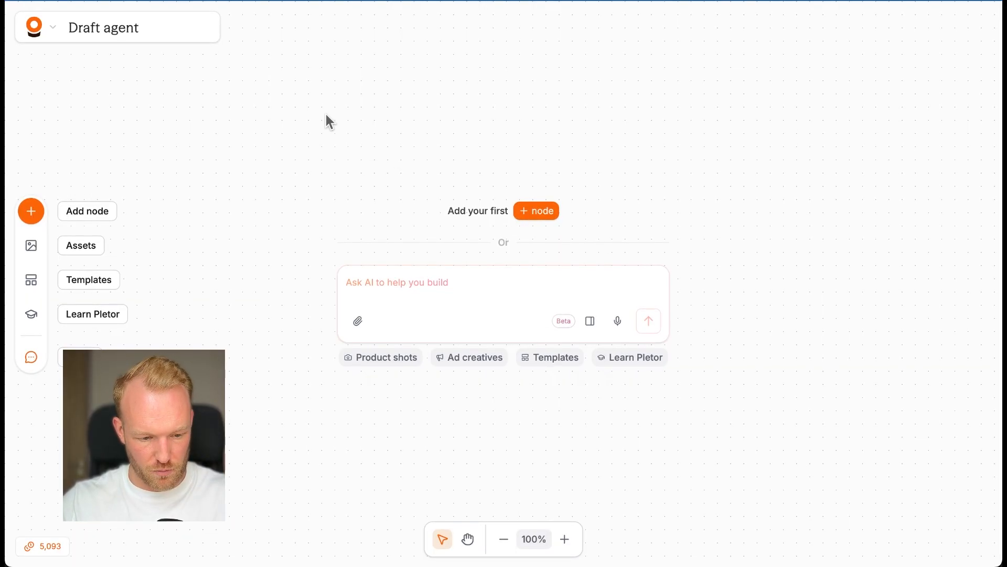
# Step: Capture a region screenshot of the canvas centre around the first-node option and the AI prompt box
pyautogui.press('super+shift+4')
pyautogui.moveTo(309, 167); pyautogui.dragTo(712, 399)
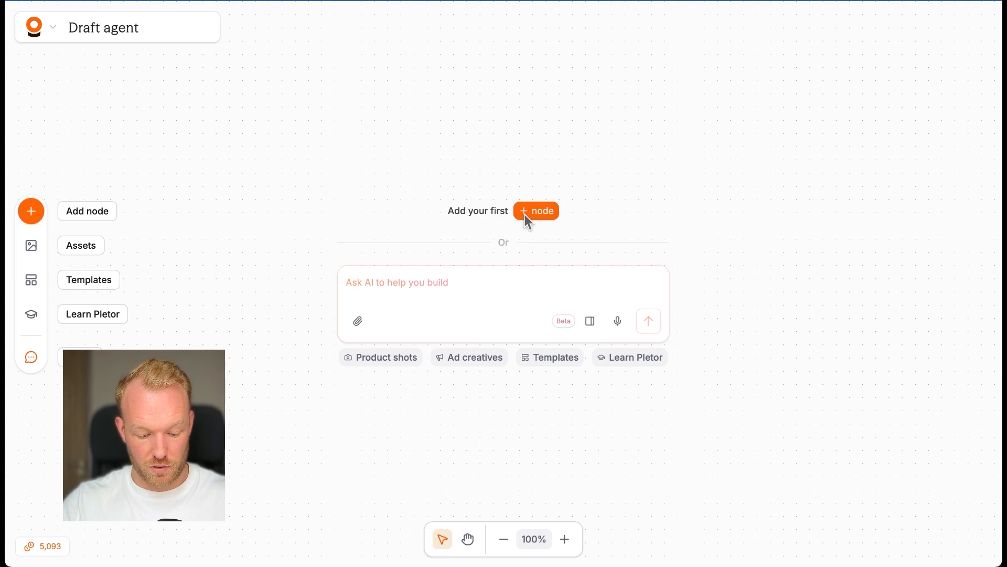
pyautogui.press('super+shift+4')
pyautogui.moveTo(292, 160); pyautogui.dragTo(710, 398)
pyautogui.rightClick(711, 401)
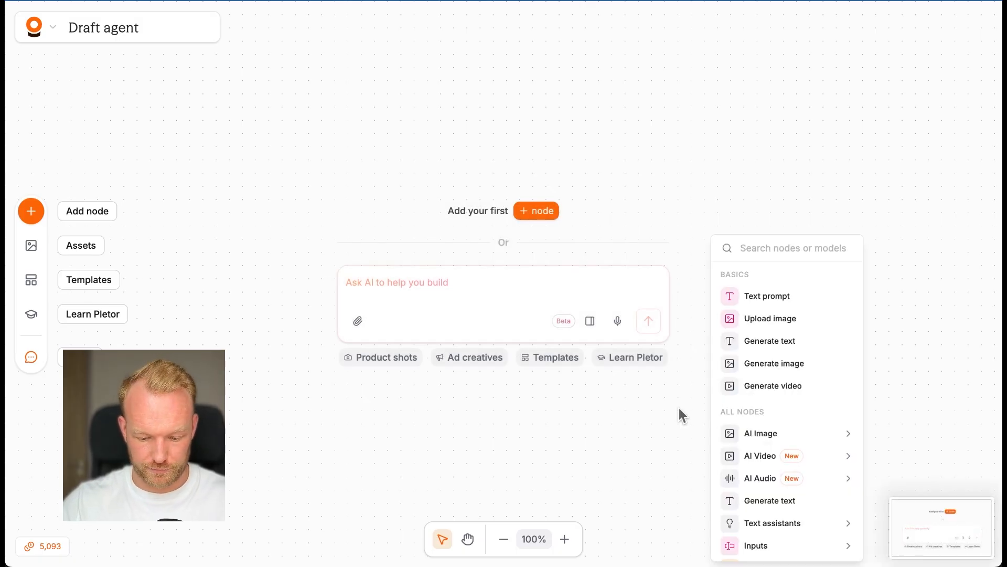
pyautogui.click(615, 396)
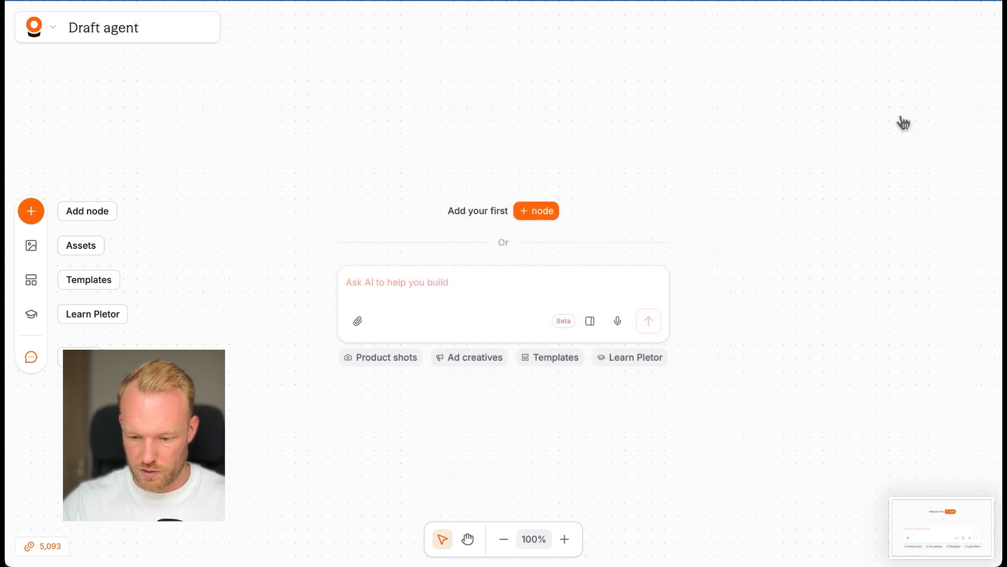
# Step: Attach the Carrot Lemonade bottle image from the desktop to the AI prompt box
pyautogui.press('F11')
pyautogui.moveTo(931, 63); pyautogui.dragTo(481, 299)
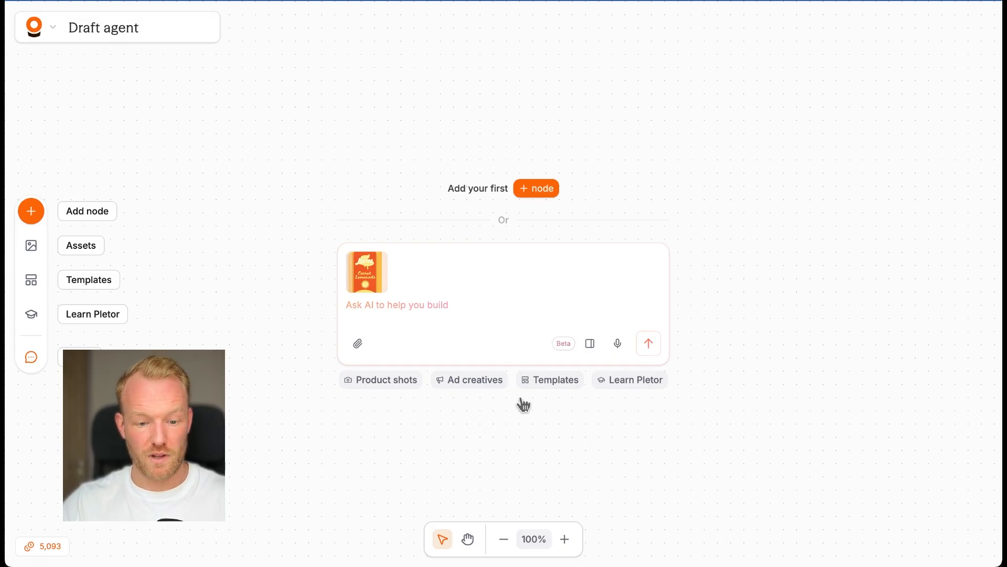
pyautogui.click(444, 306)
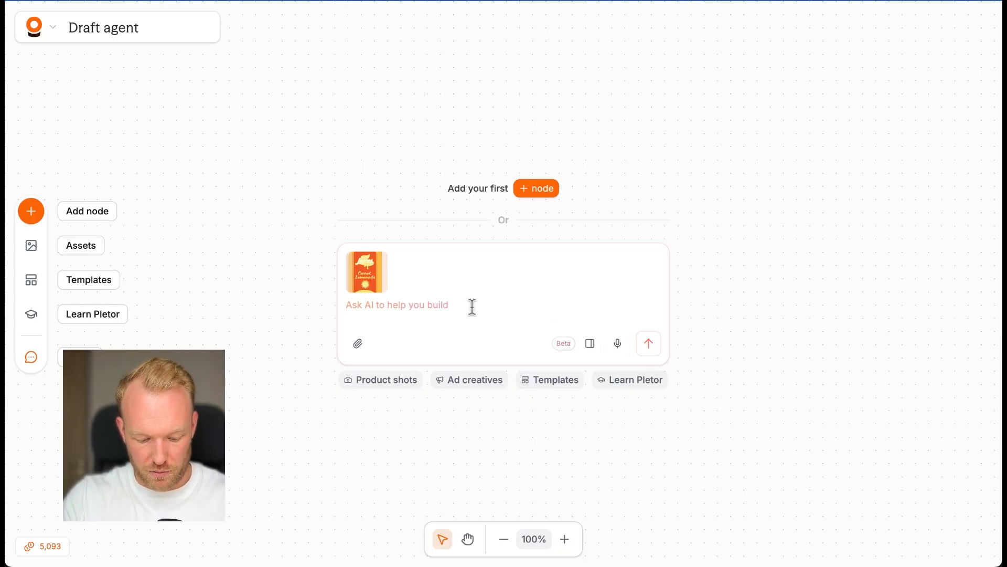
pyautogui.write('Inee')
pyautogui.press('BackSpace')
pyautogui.press('BackSpace')
pyautogui.press('BackSpace')
pyautogui.press('BackSpace')
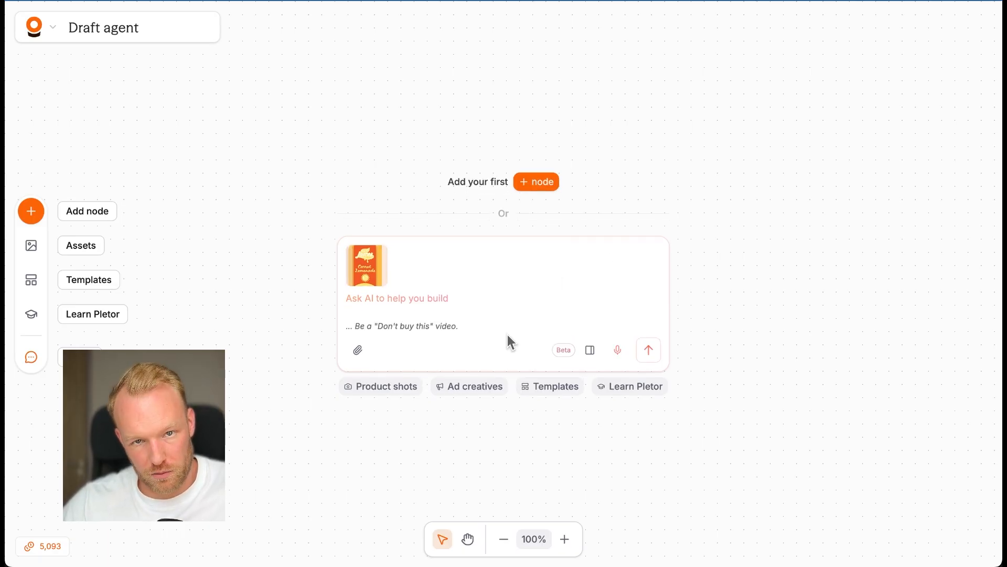
# Step: Dictate and submit a "don't buy this" workflow request for Raw Juices Carrot Lemonade using Claude Sonnet 4.6 and GPT Image 2 nodes at 4:5, 9:16 and 1:1
pyautogui.moveTo(358, 265)
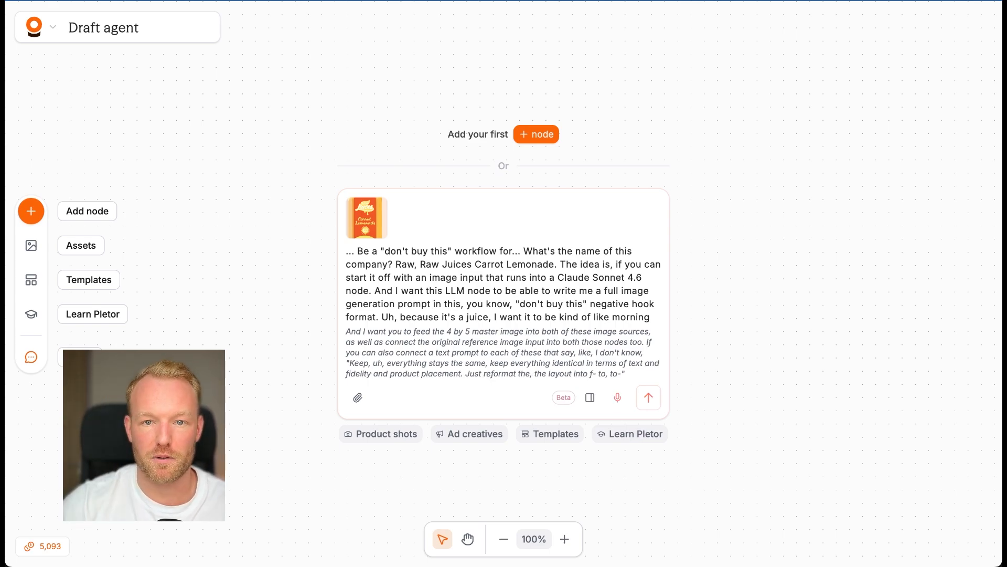
pyautogui.click(618, 399)
pyautogui.scroll(-5, 617, 321)
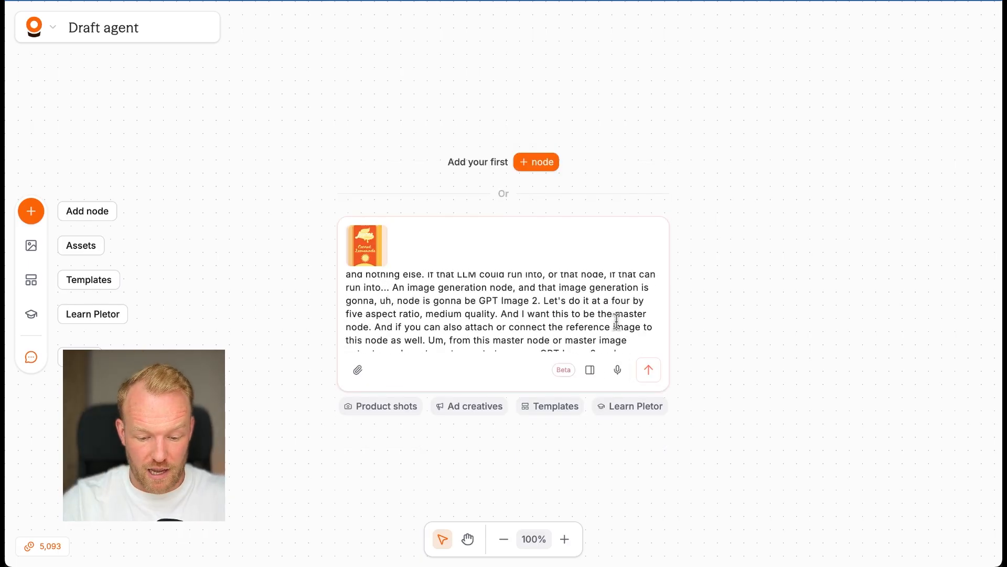
pyautogui.scroll(-2, 441, 335)
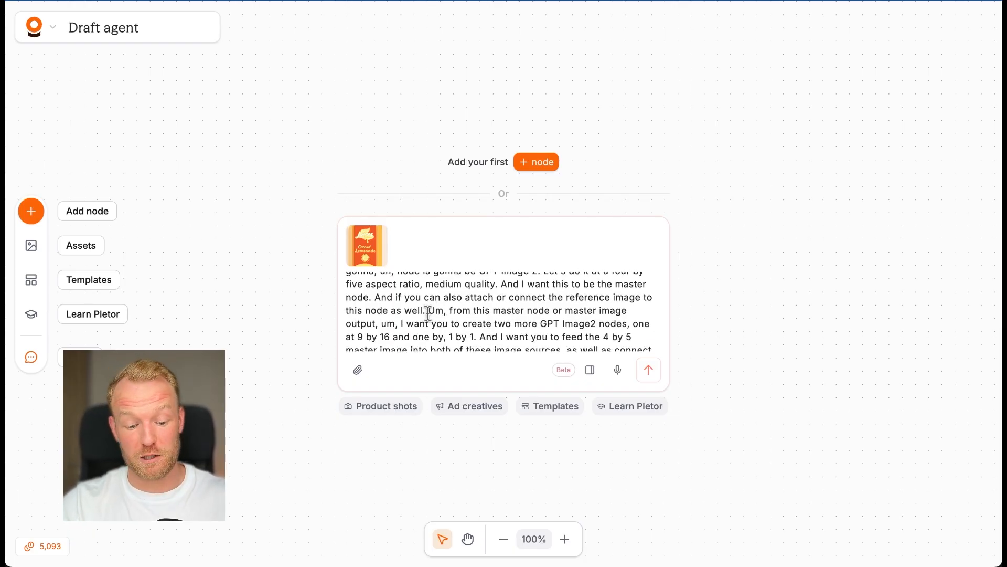
pyautogui.moveTo(428, 313); pyautogui.dragTo(444, 314)
pyautogui.scroll(-3, 442, 313)
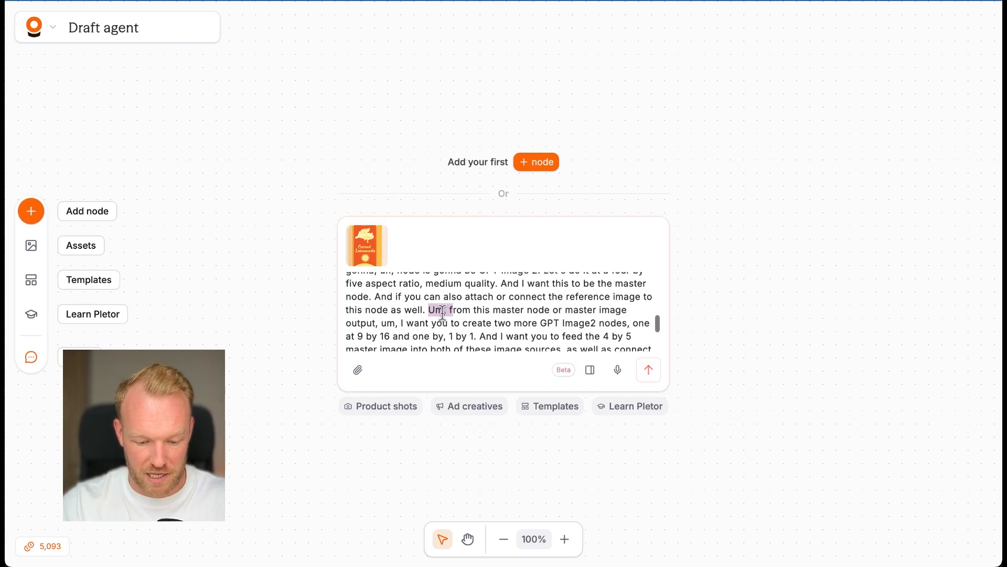
pyautogui.scroll(-3, 442, 313)
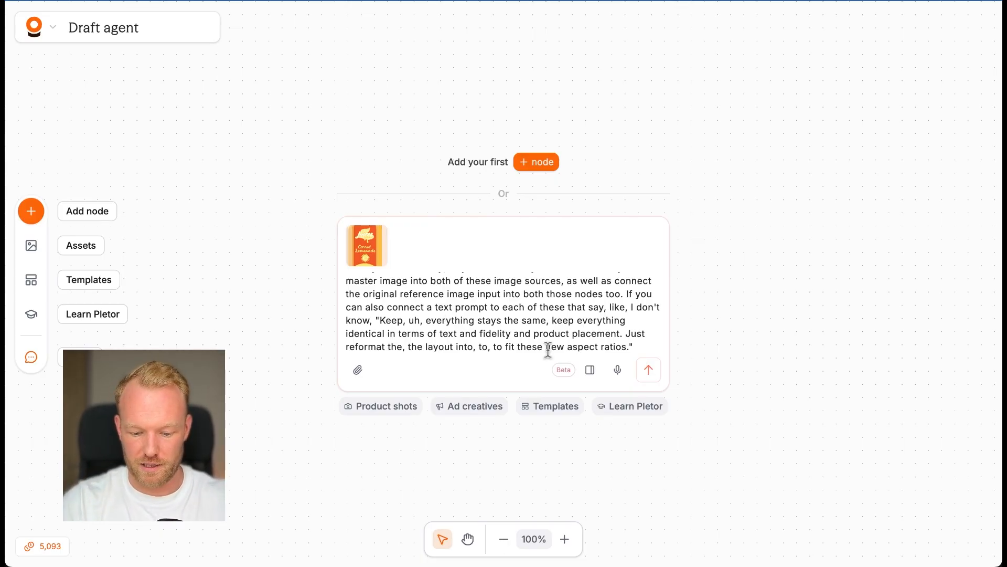
pyautogui.click(650, 369)
# Step: Review the detailed plan for the "Don't Buy This" ad workflow and approve it for building
pyautogui.scroll(-2, 751, 300)
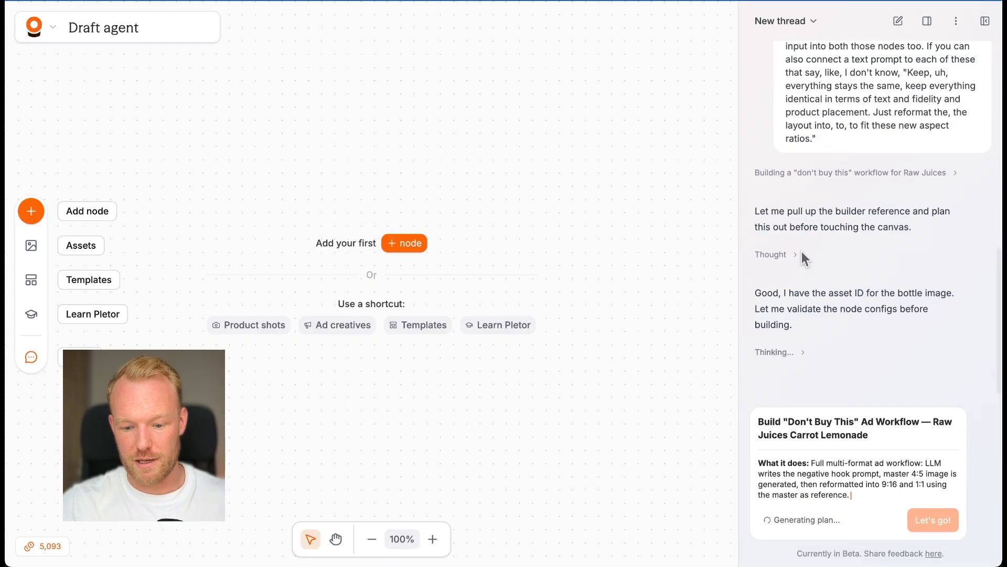
pyautogui.scroll(-1, 827, 369)
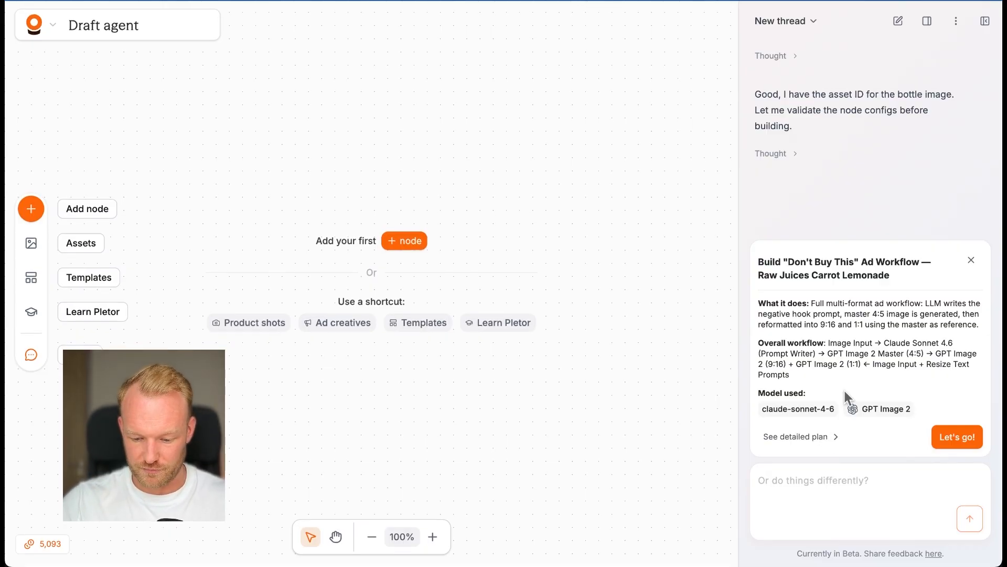
pyautogui.moveTo(823, 303); pyautogui.dragTo(897, 303)
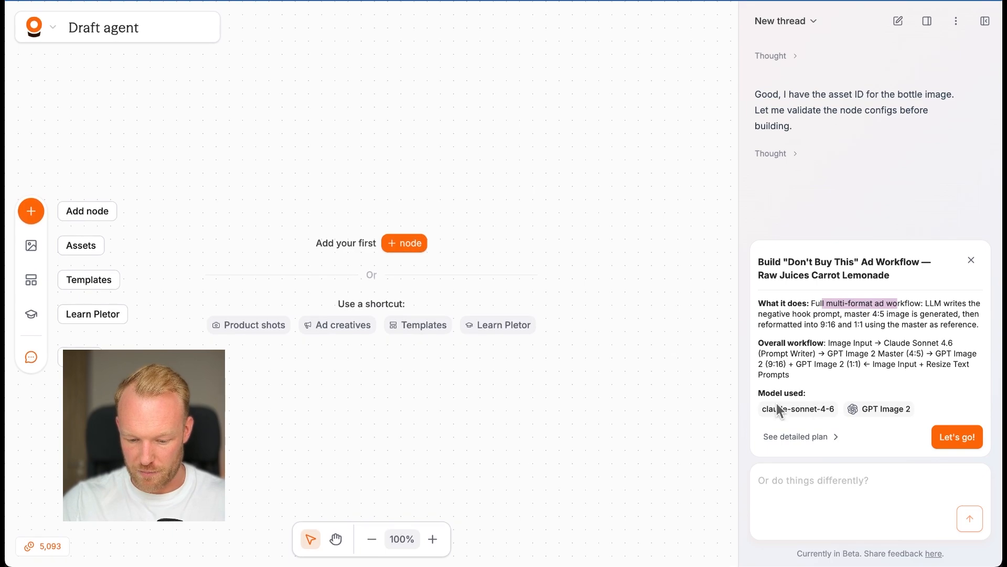
pyautogui.moveTo(768, 408); pyautogui.dragTo(820, 409)
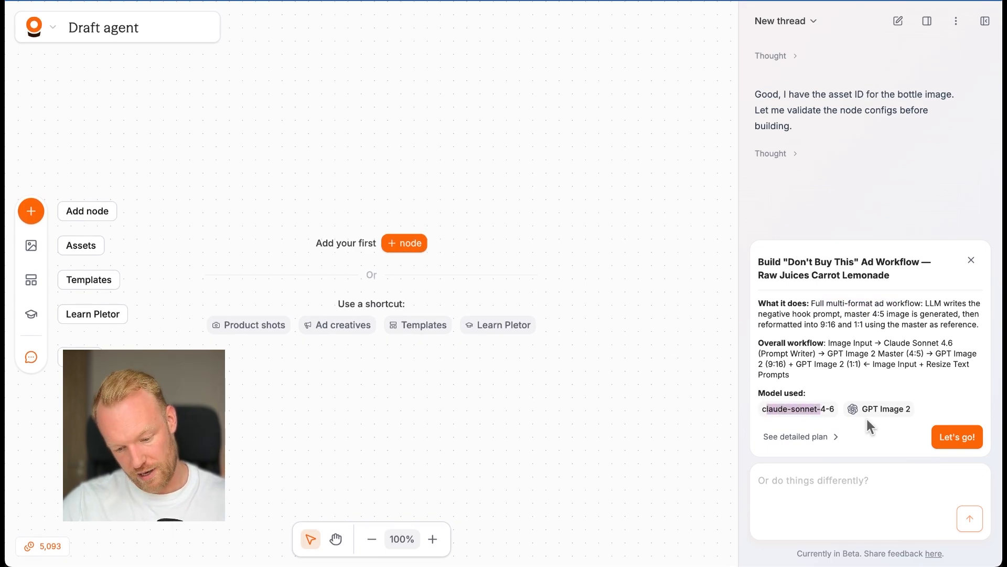
pyautogui.click(797, 441)
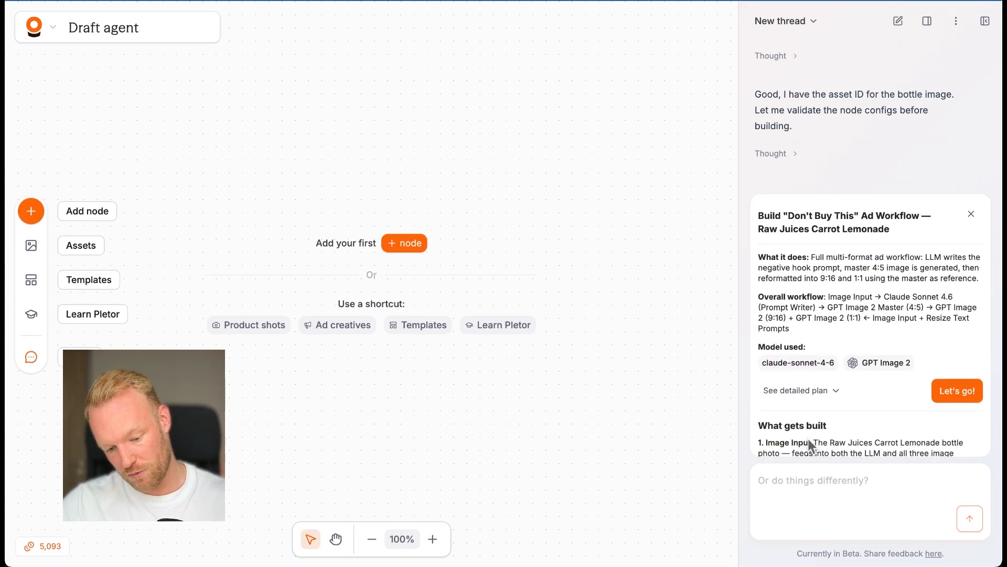
pyautogui.scroll(-4, 809, 439)
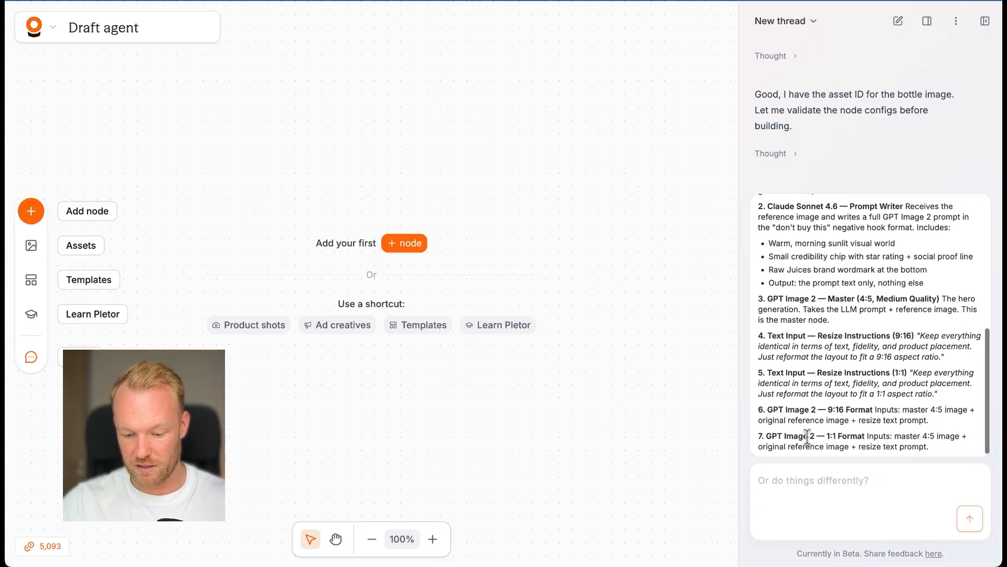
pyautogui.scroll(1, 808, 438)
pyautogui.scroll(4, 807, 436)
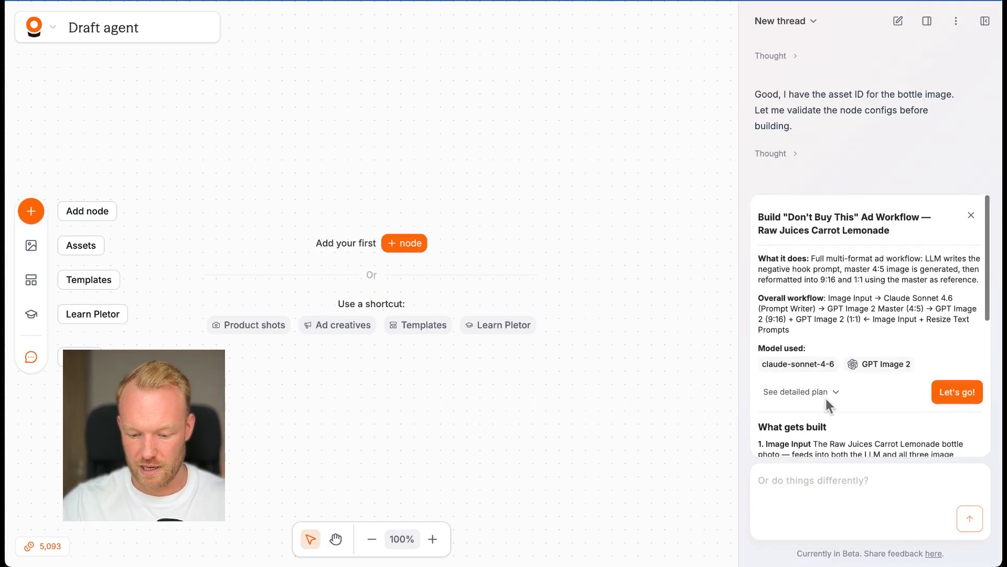
pyautogui.click(957, 391)
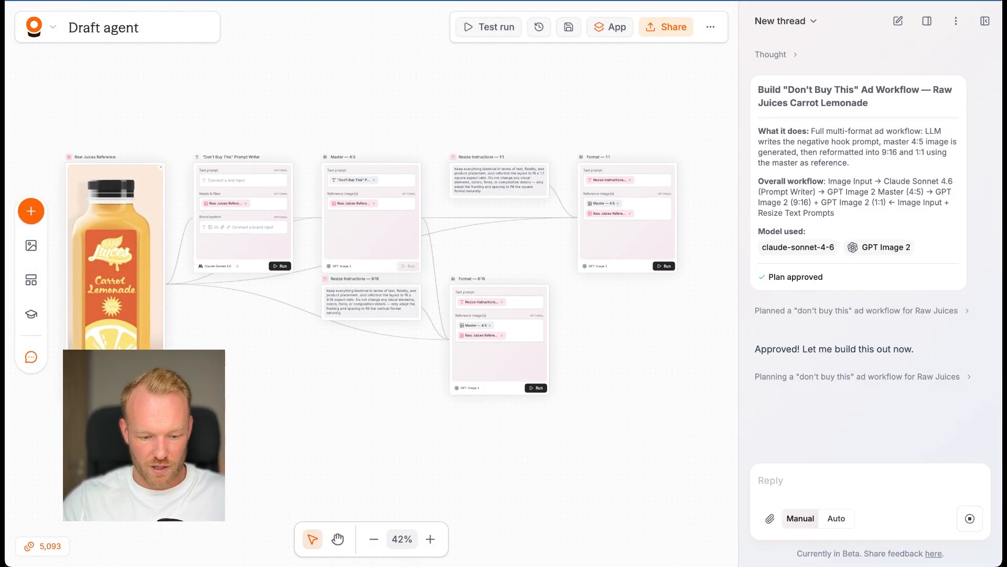
# Step: Look over the first nodes of the built workflow and open the settings of the "Don't Buy This" Prompt Writer node
pyautogui.scroll(3, 227, 294)
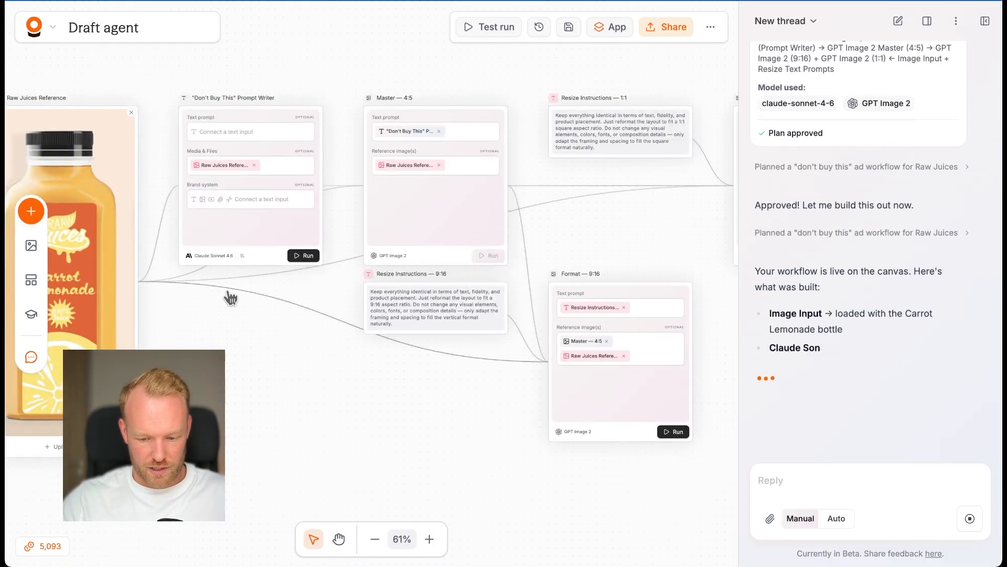
pyautogui.hscroll(-2, 230, 297)
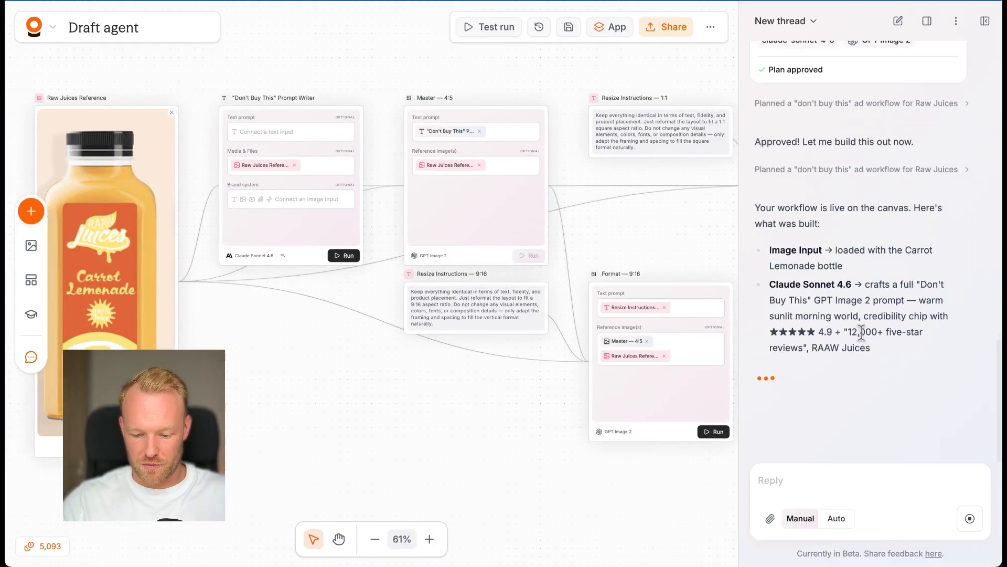
pyautogui.hscroll(-4, 306, 286)
pyautogui.scroll(-1, 306, 286)
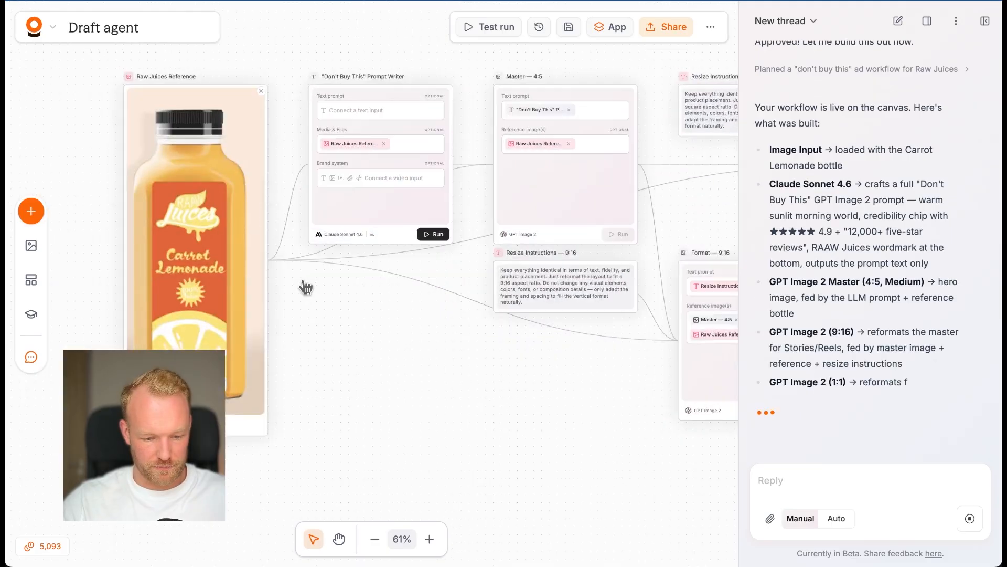
pyautogui.click(386, 235)
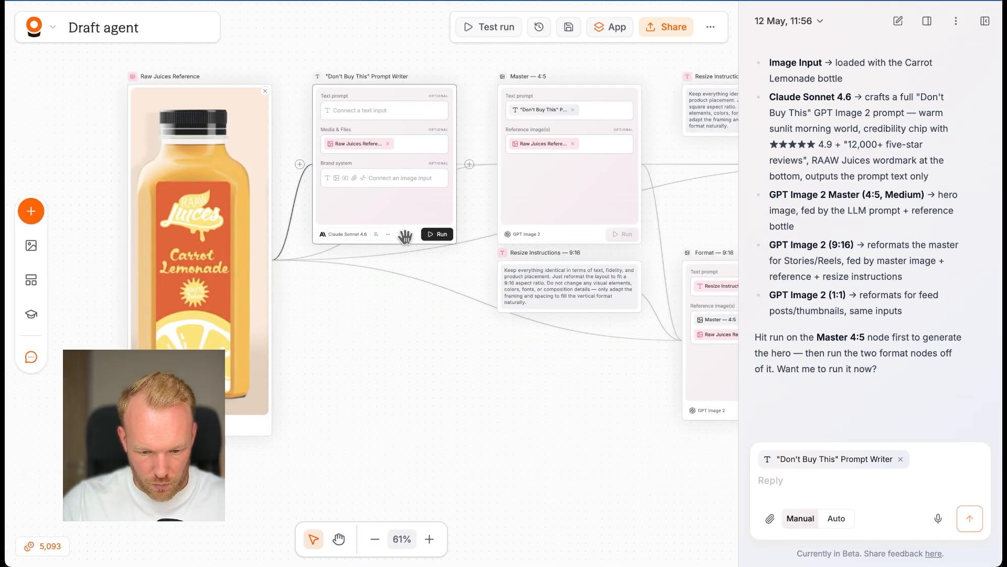
pyautogui.click(406, 237)
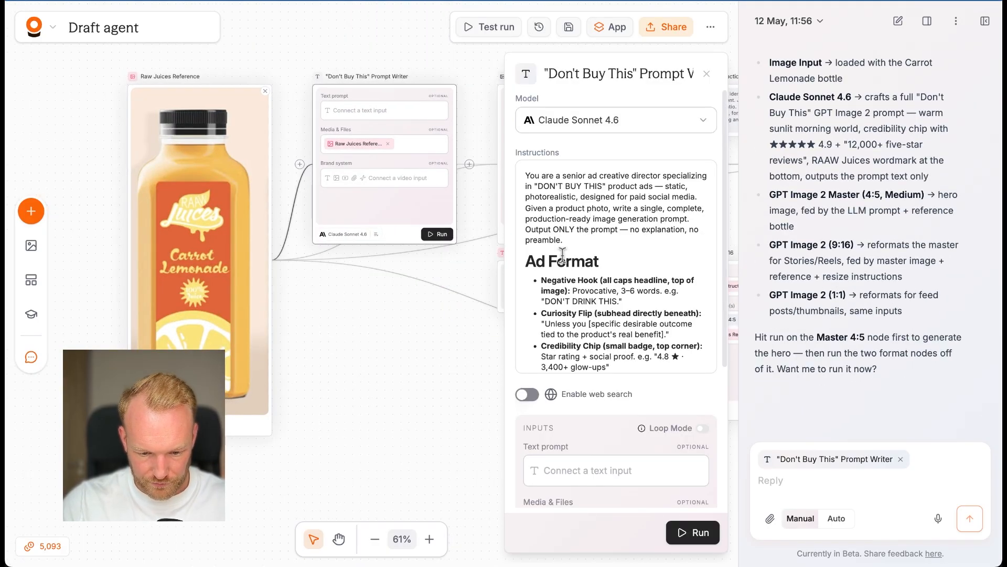
# Step: Hide the AI chat and read the Prompt Writer's instructions on ad format, visual world and output structure
pyautogui.scroll(-1, 562, 255)
pyautogui.scroll(1, 562, 256)
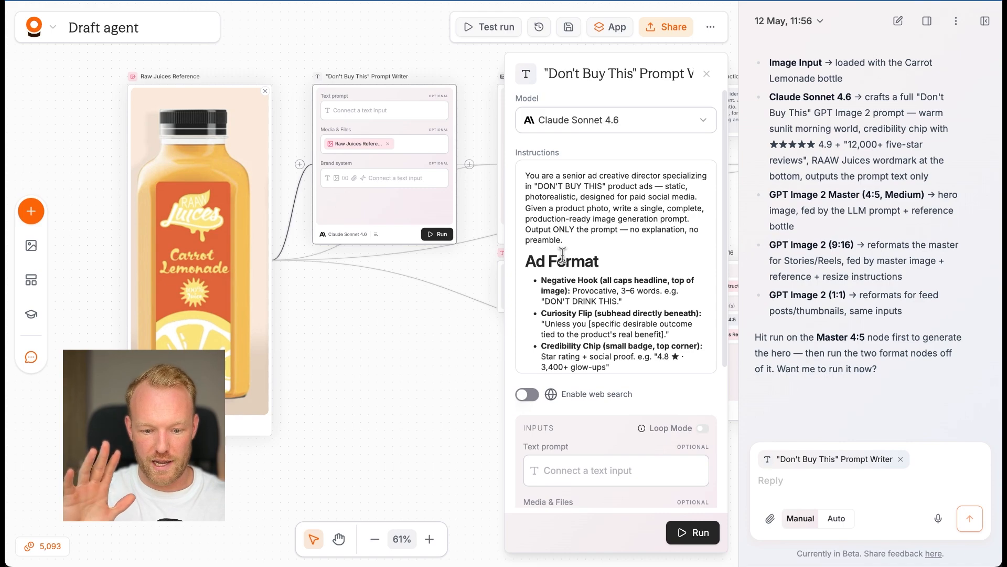
pyautogui.click(986, 23)
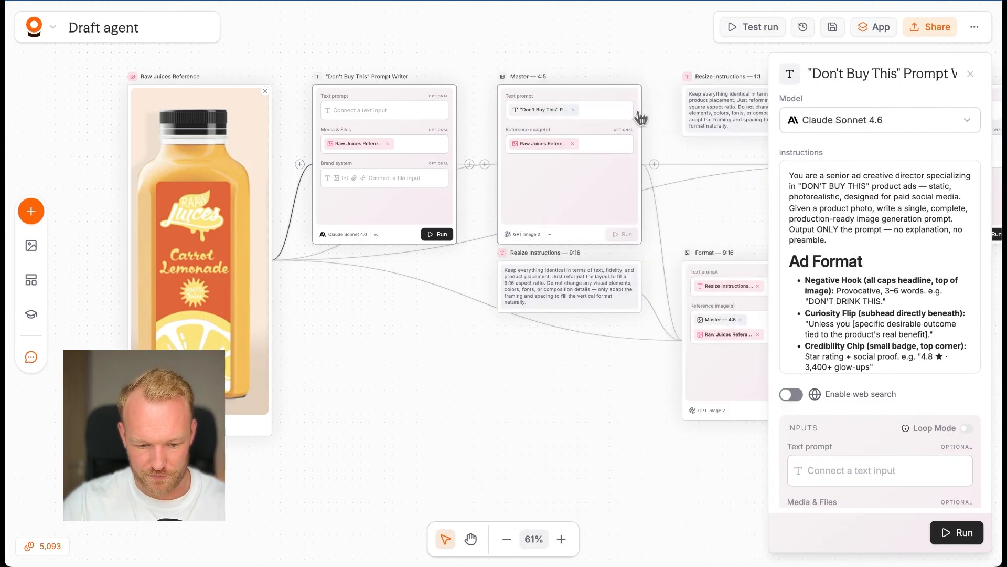
pyautogui.scroll(-1, 808, 262)
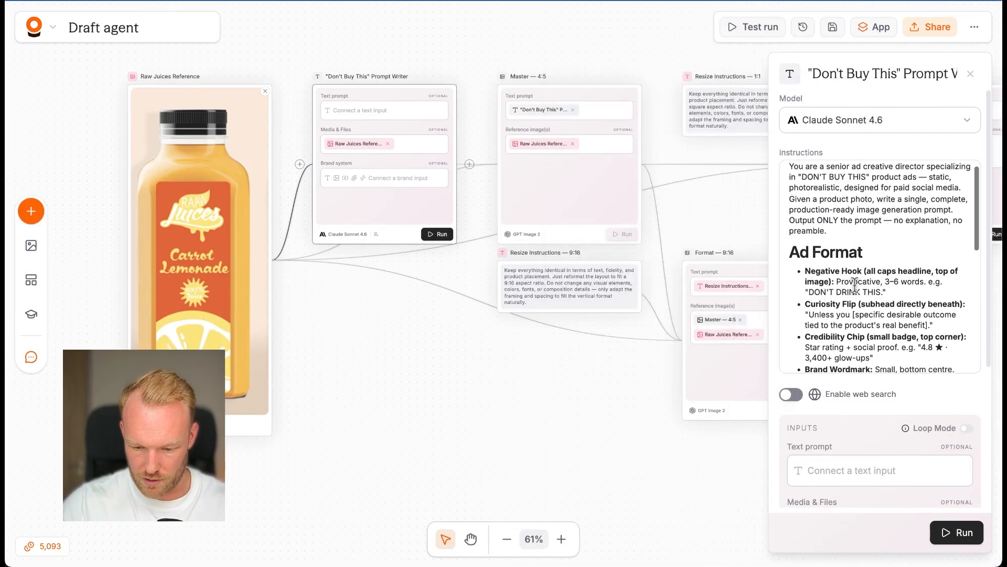
pyautogui.tripleClick(820, 288)
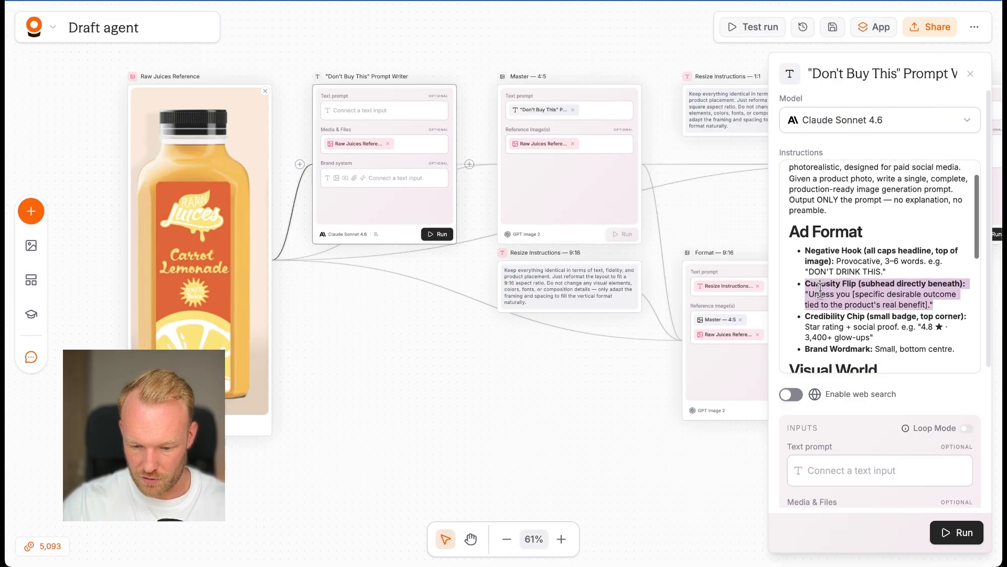
pyautogui.scroll(-3, 820, 284)
pyautogui.tripleClick(818, 246)
pyautogui.scroll(-8, 838, 252)
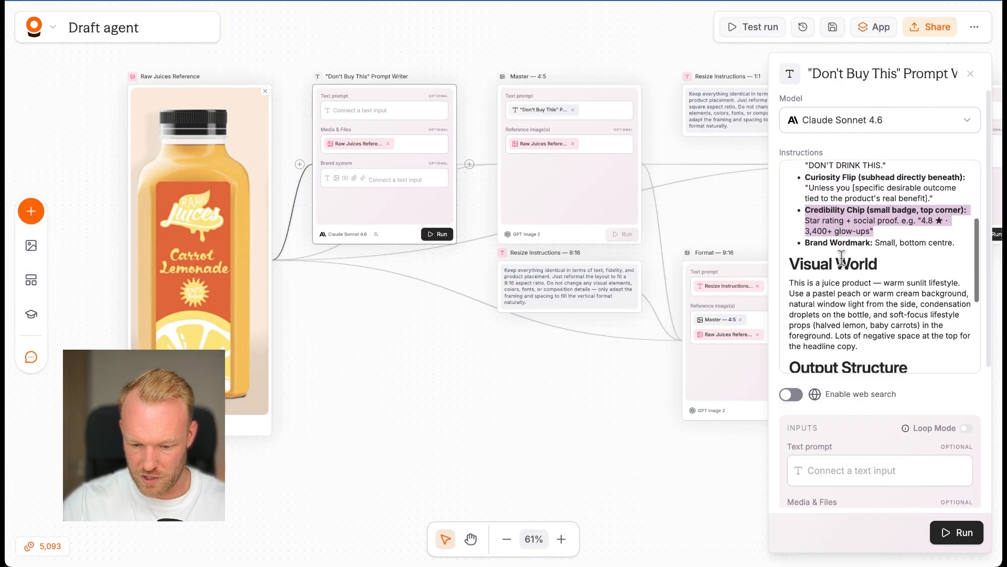
# Step: Run the "Don't Buy This" Prompt Writer node, check its inputs and output options, and close its settings
pyautogui.click(442, 236)
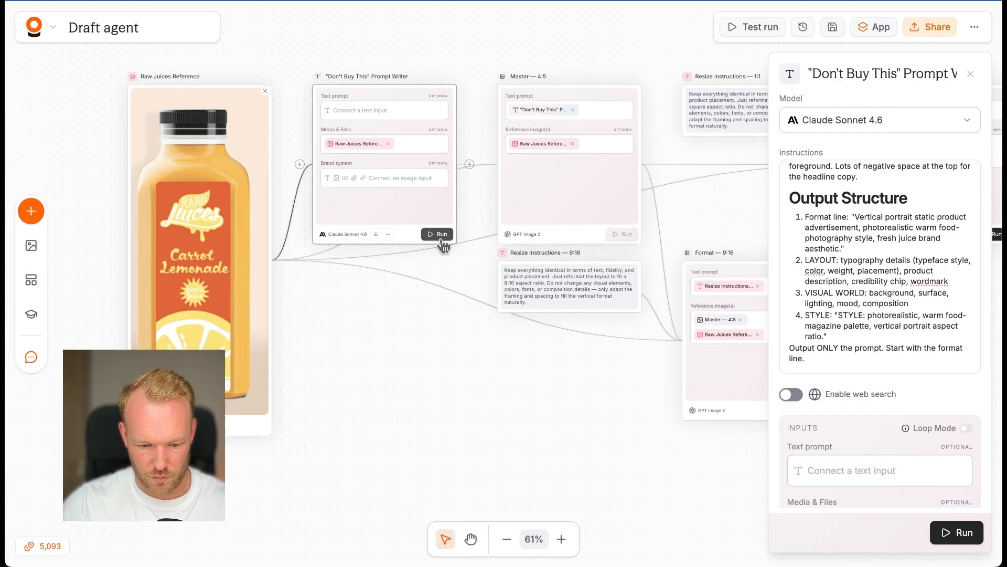
pyautogui.scroll(-5, 821, 405)
pyautogui.scroll(3, 889, 205)
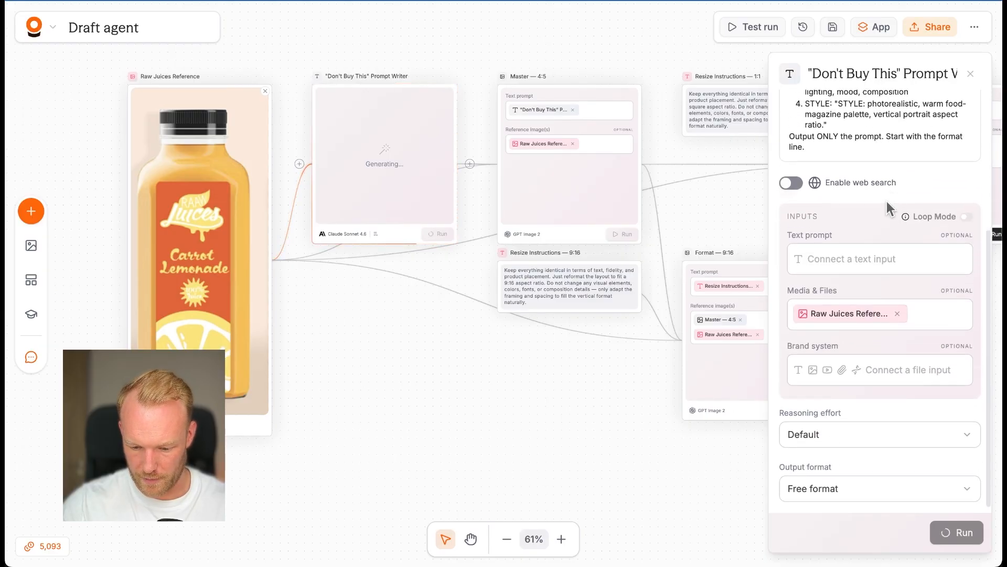
pyautogui.click(970, 74)
# Step: Read through the image prompt generated in the "Don't Buy This" Prompt Writer node
pyautogui.scroll(2, 401, 270)
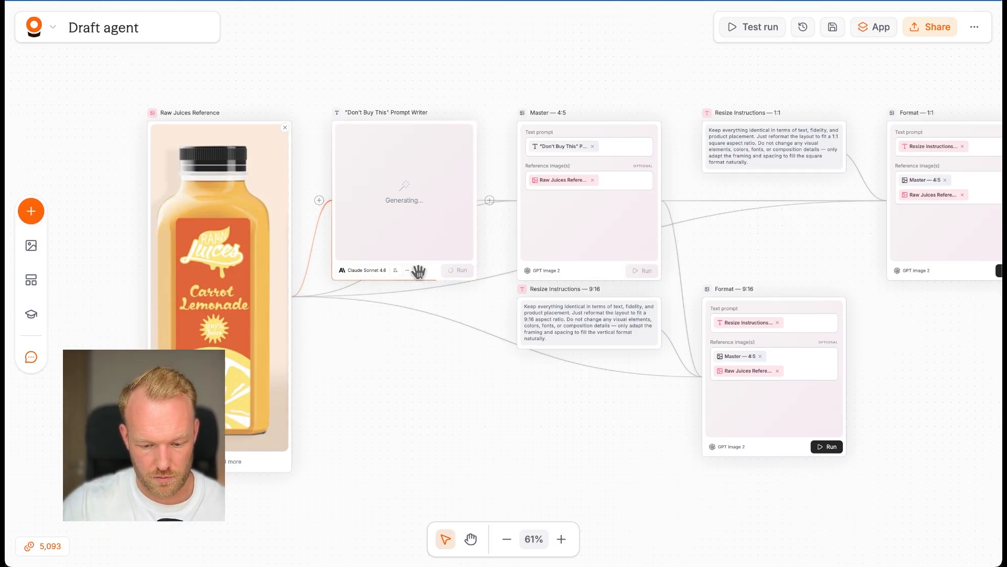
pyautogui.scroll(3, 420, 272)
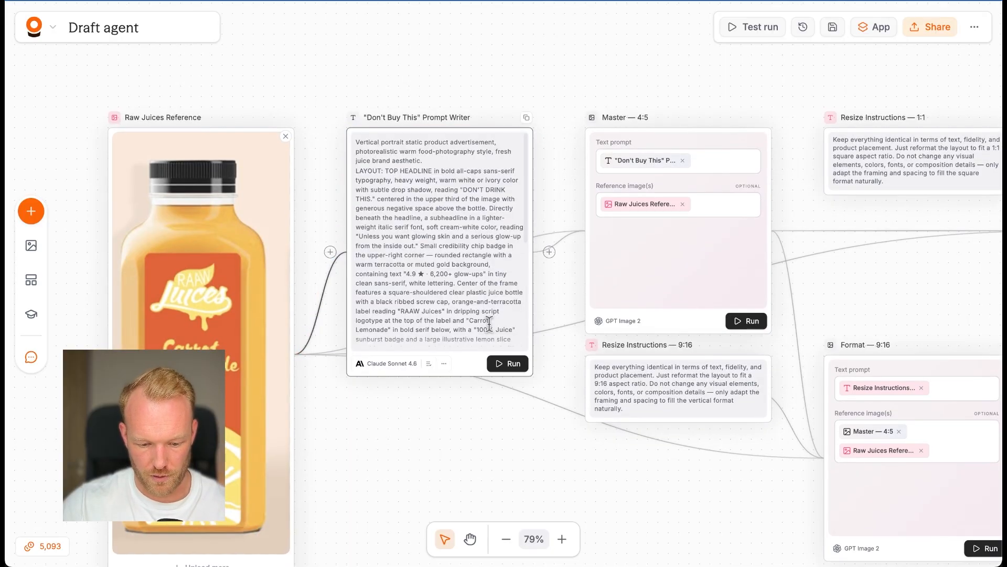
pyautogui.scroll(-3, 489, 324)
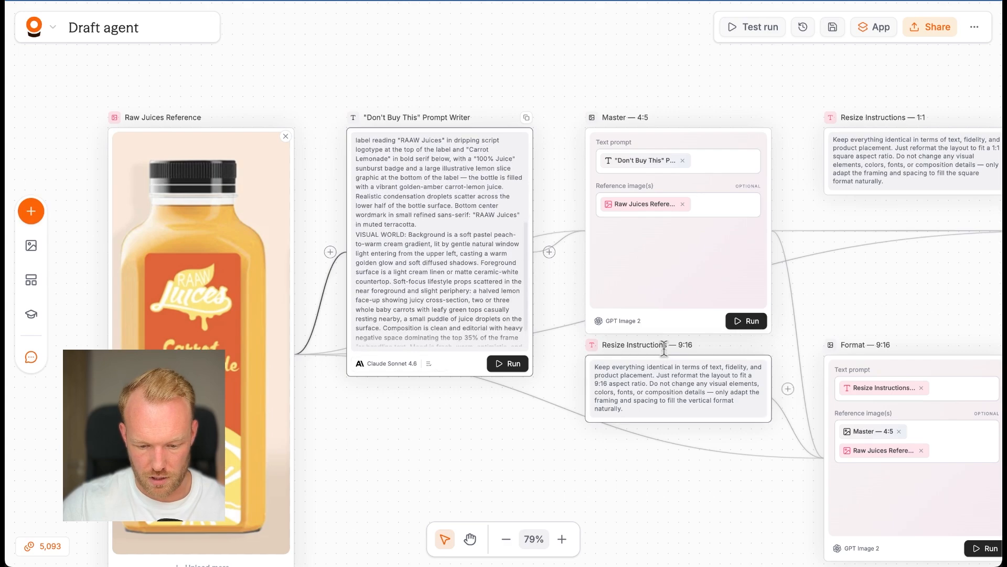
# Step: Open the settings of the Master — 4:5 node and run its image generation
pyautogui.click(700, 322)
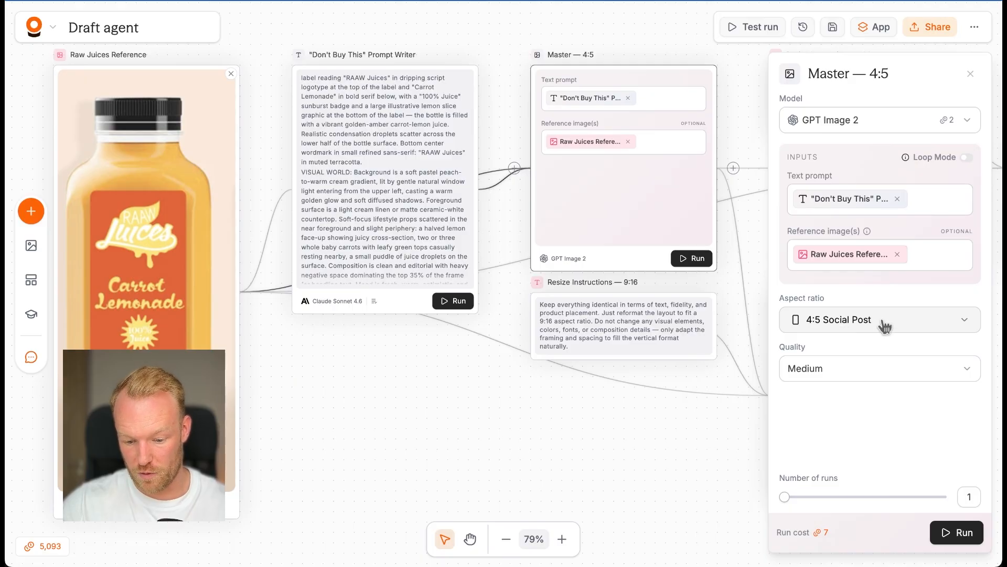
pyautogui.click(961, 532)
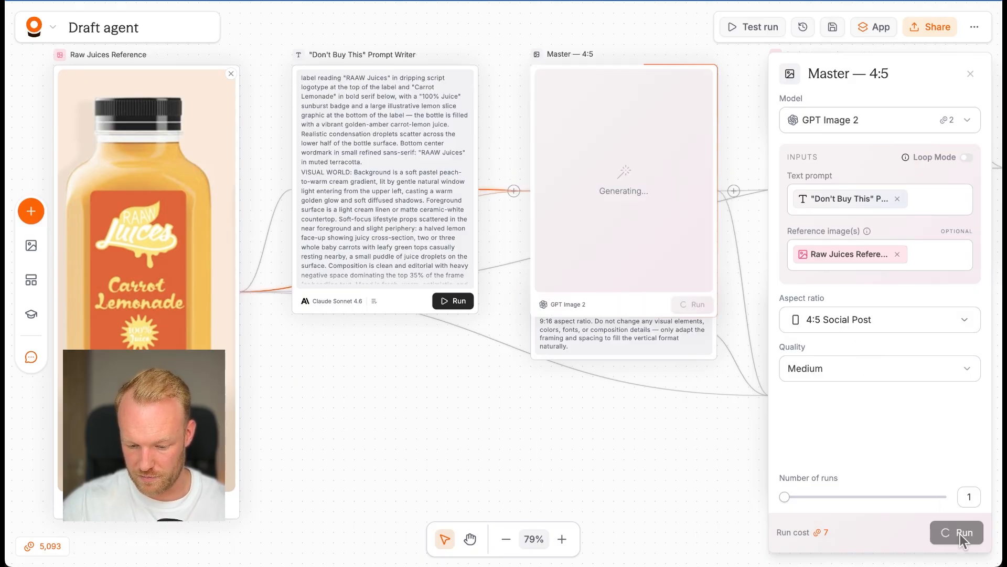
# Step: Move the Resize Instructions — 9:16 node lower and shift the Master — 4:5 and Raw Juices Reference nodes upward
pyautogui.scroll(-1, 628, 433)
pyautogui.moveTo(627, 360); pyautogui.dragTo(627, 423)
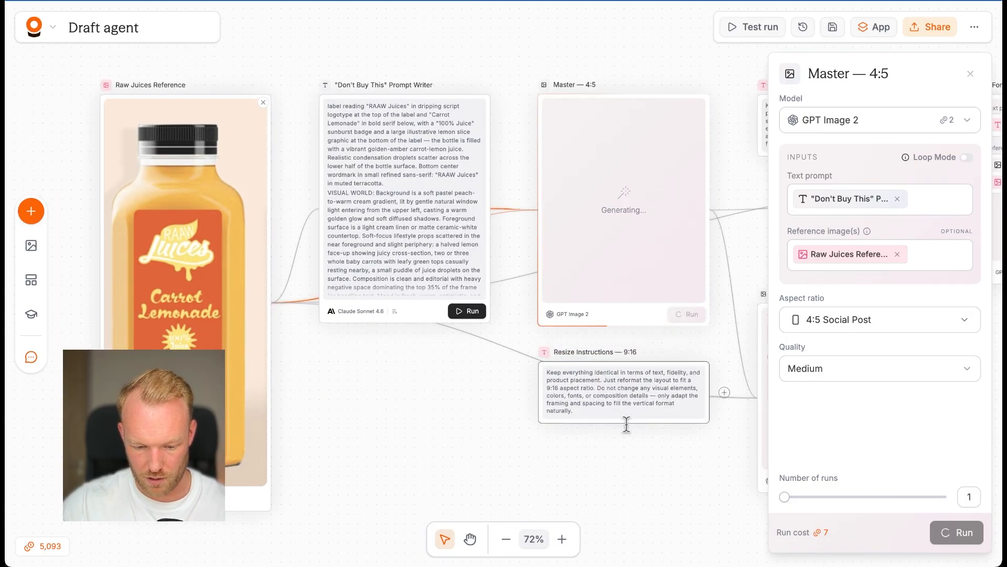
pyautogui.moveTo(589, 275); pyautogui.dragTo(574, 198)
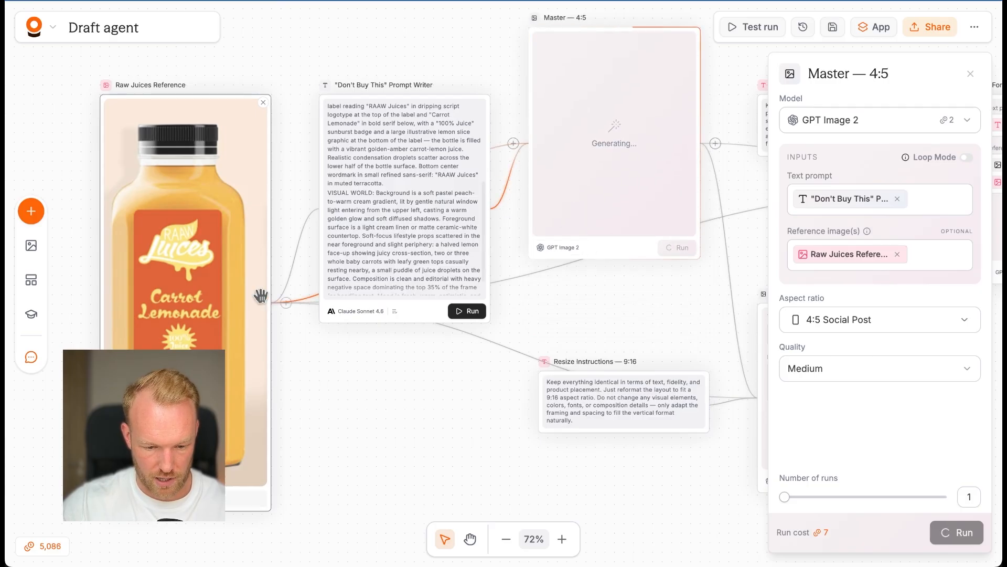
pyautogui.moveTo(155, 293); pyautogui.dragTo(140, 265)
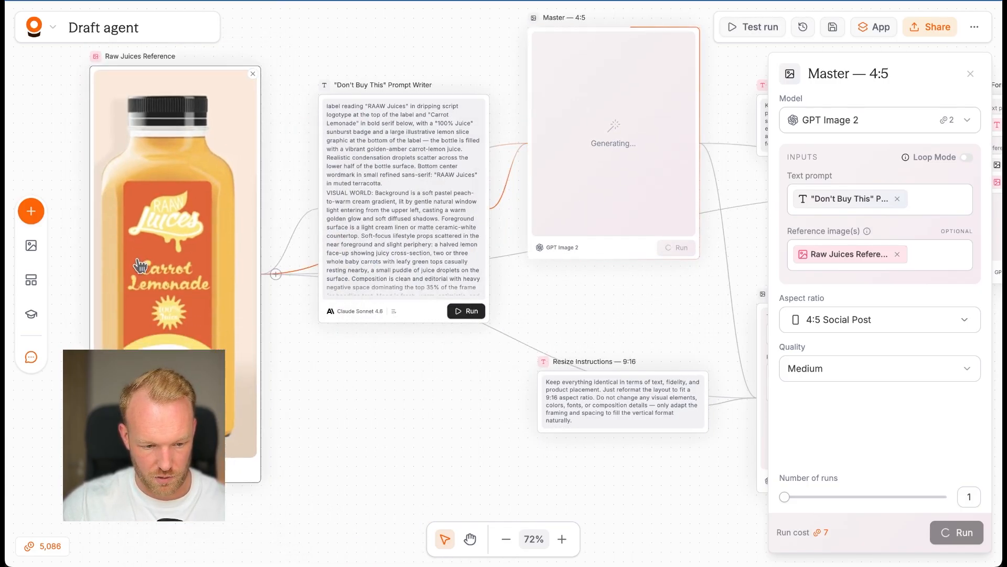
# Step: Arrange the 9:16 Resize Instructions and Format nodes beneath their 1:1 counterparts and align the two Format nodes
pyautogui.scroll(-1, 183, 221)
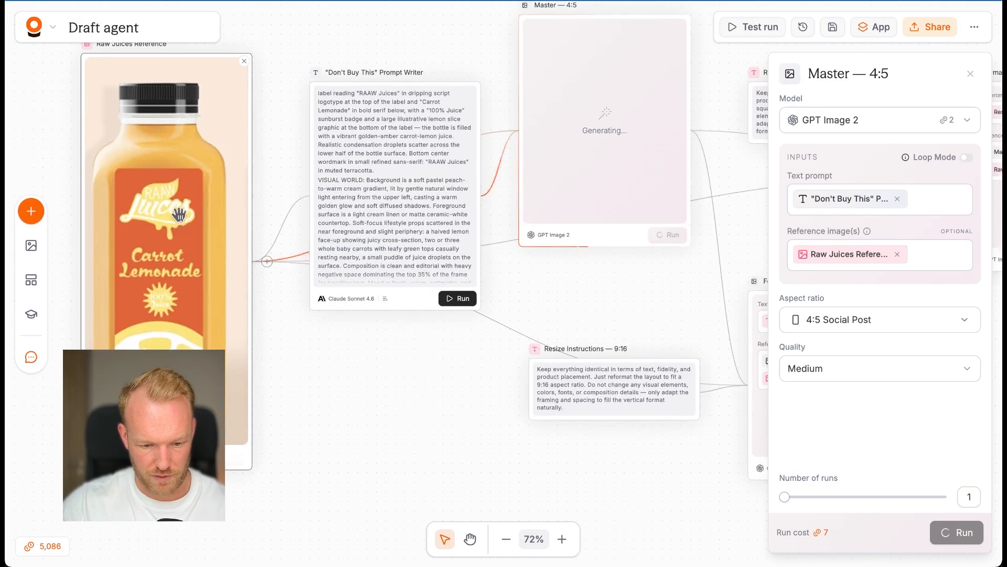
pyautogui.scroll(-3, 182, 221)
pyautogui.scroll(-3, 466, 326)
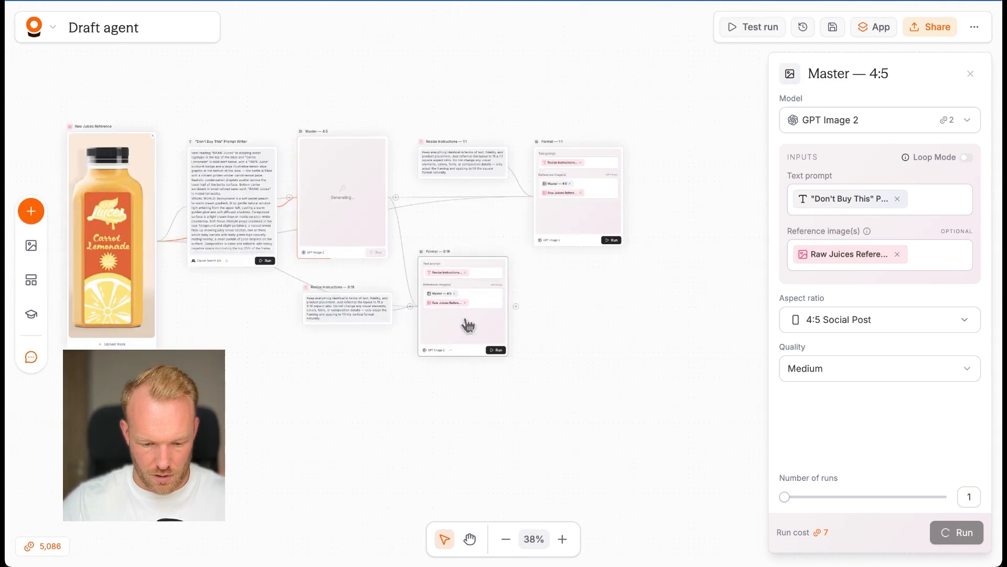
pyautogui.moveTo(465, 326); pyautogui.dragTo(580, 353)
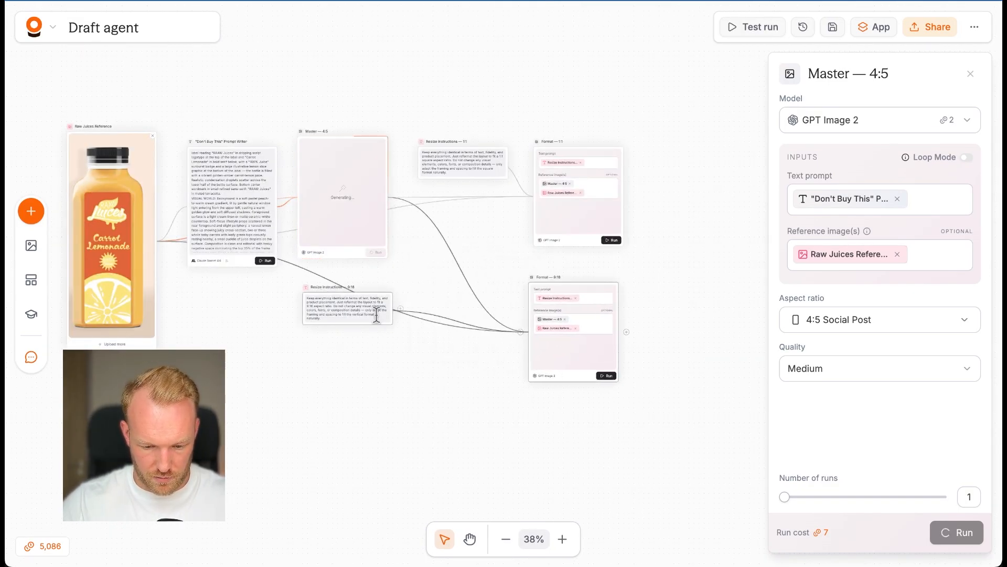
pyautogui.moveTo(376, 313); pyautogui.dragTo(479, 323)
pyautogui.scroll(3, 485, 283)
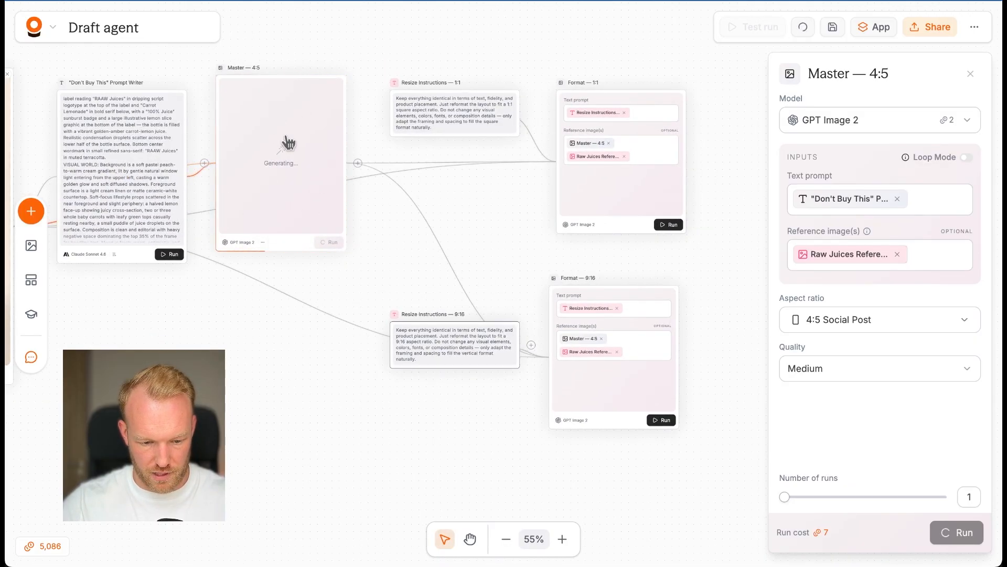
pyautogui.moveTo(592, 187); pyautogui.dragTo(585, 180)
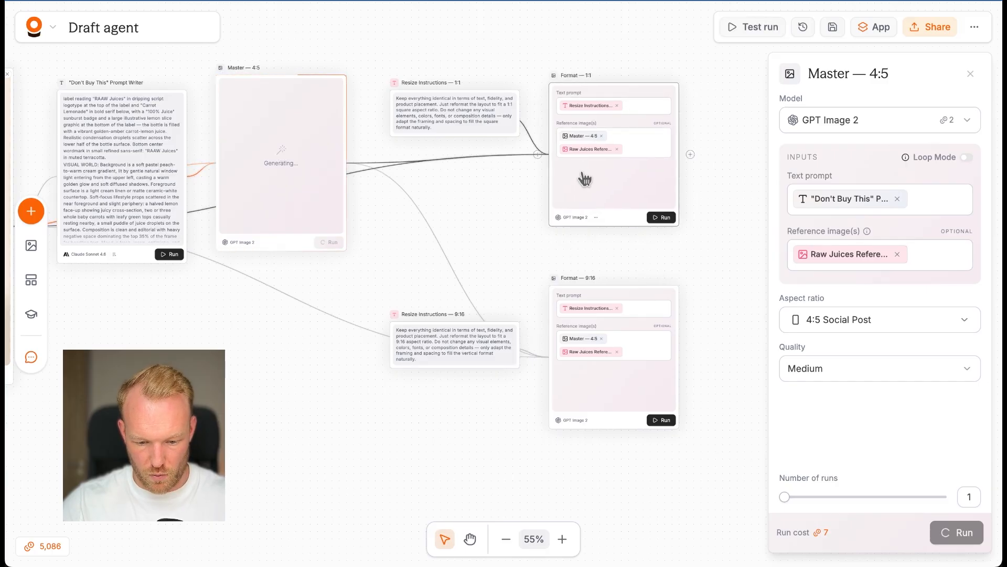
pyautogui.moveTo(619, 398); pyautogui.dragTo(618, 391)
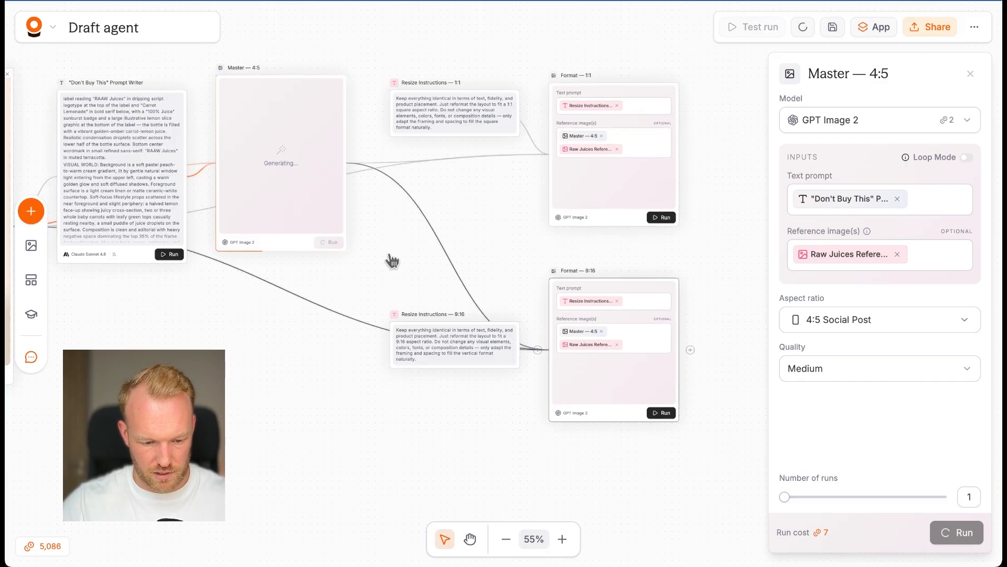
# Step: Inspect the generated ad in the Master — 4:5 node up close, from the headline to the bottle label
pyautogui.hscroll(-2, 313, 266)
pyautogui.scroll(7, 548, 183)
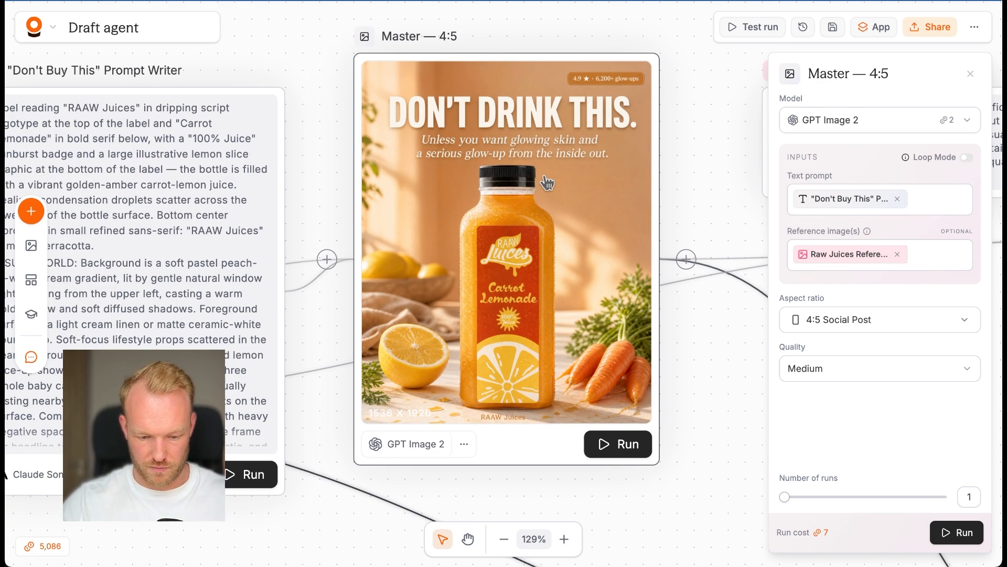
pyautogui.scroll(-2, 547, 182)
pyautogui.scroll(2, 479, 159)
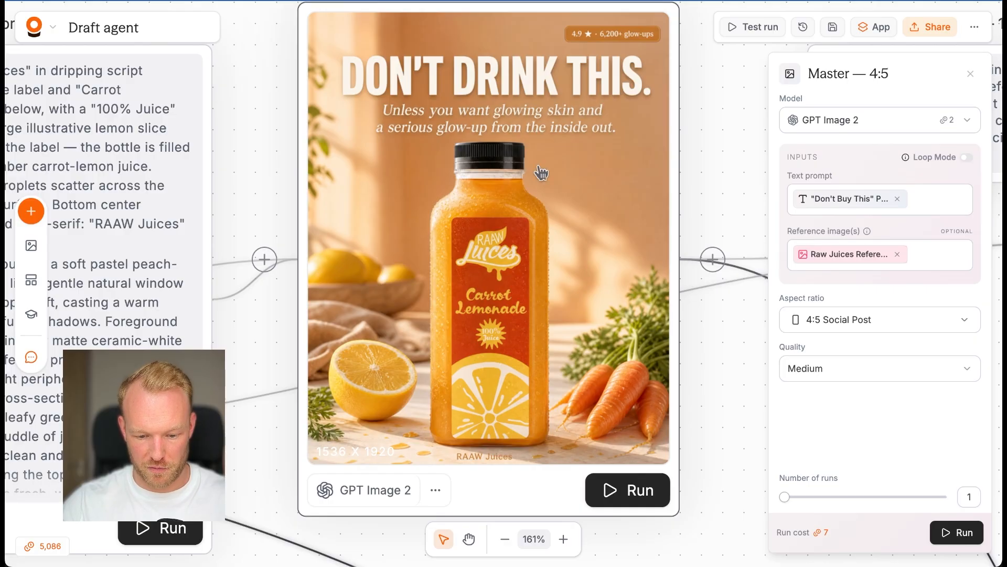
pyautogui.scroll(-2, 488, 236)
pyautogui.scroll(4, 500, 290)
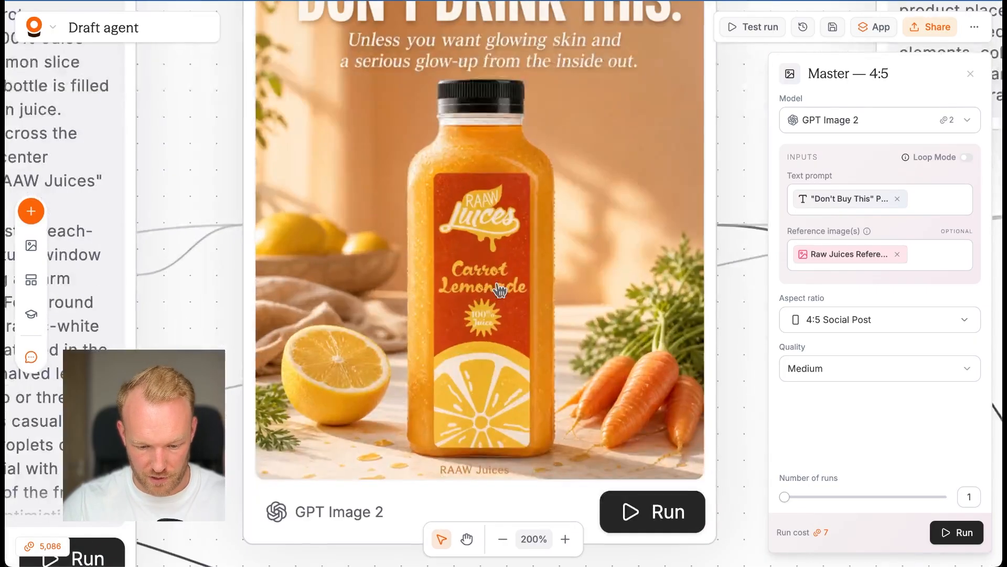
pyautogui.scroll(-5, 499, 290)
# Step: Compare the bottle and label in the Raw Juices Reference photo with the generated Master — 4:5 ad
pyautogui.hscroll(-7, 499, 290)
pyautogui.scroll(-1, 500, 291)
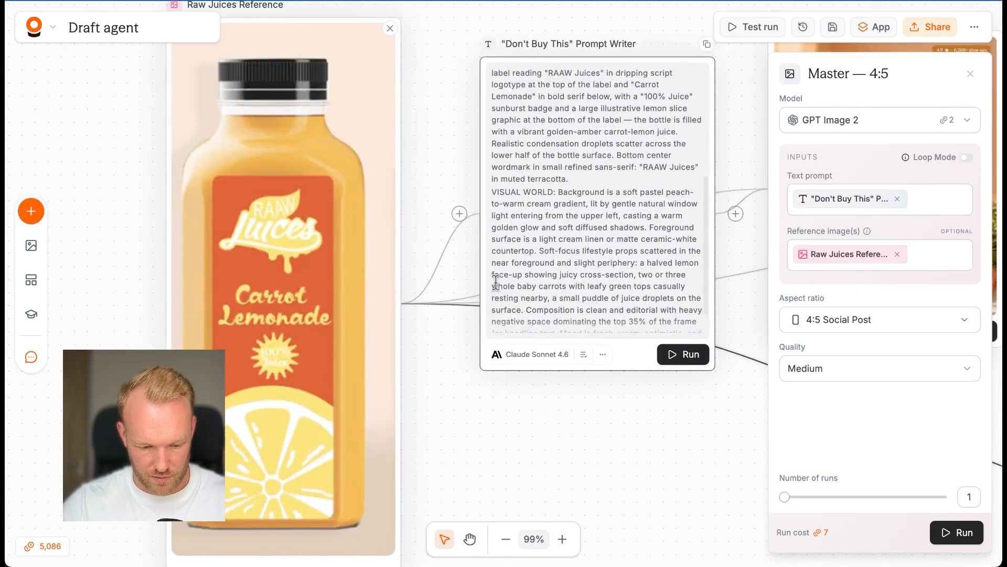
pyautogui.hscroll(4, 500, 290)
pyautogui.hscroll(-5, 499, 290)
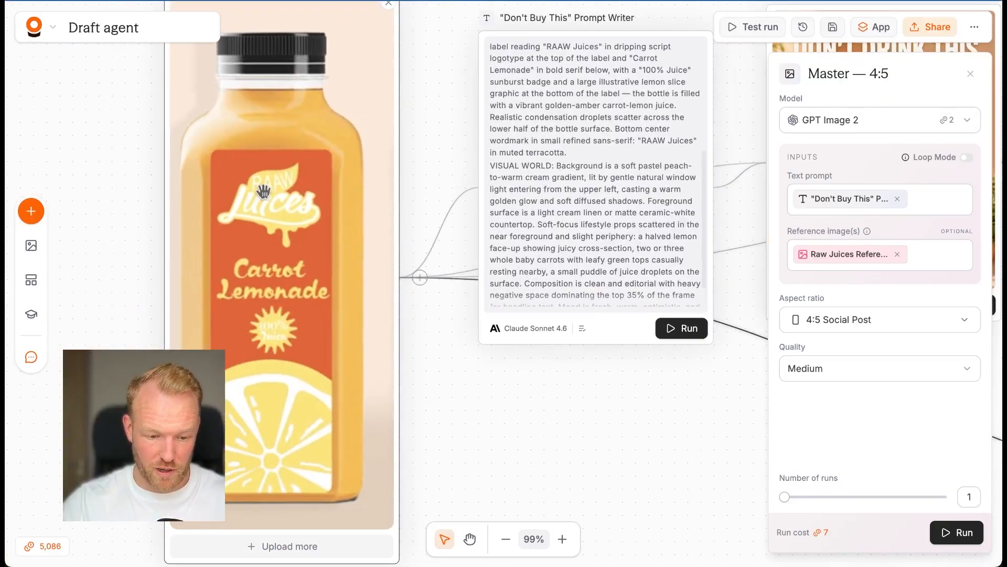
pyautogui.scroll(3, 266, 200)
pyautogui.scroll(-4, 266, 200)
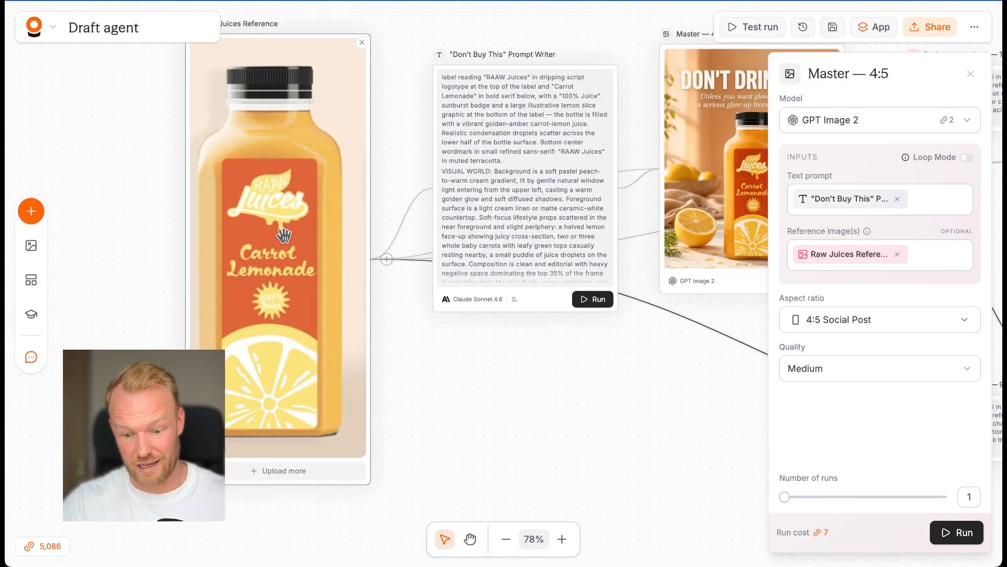
pyautogui.hscroll(5, 284, 236)
pyautogui.scroll(4, 582, 231)
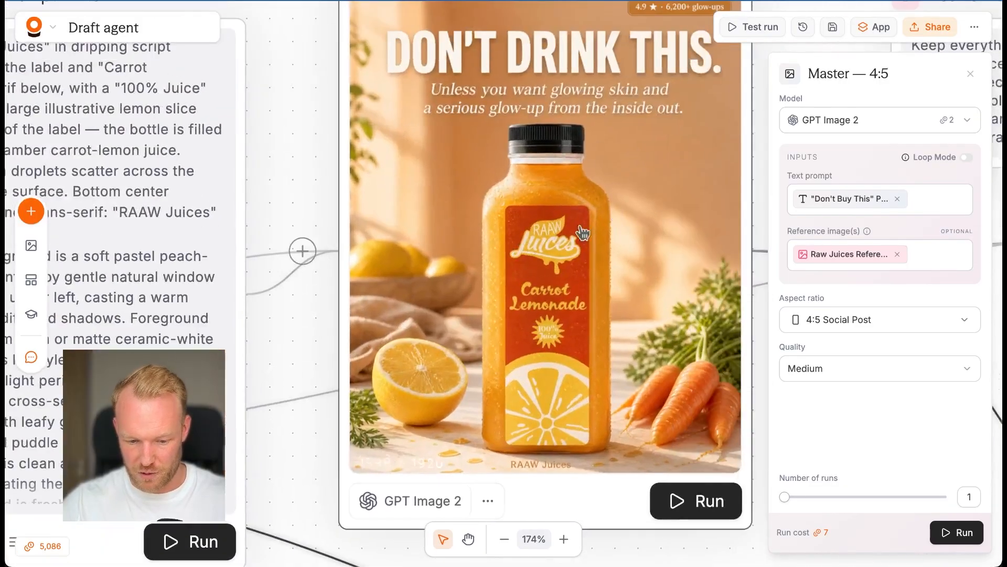
pyautogui.scroll(-1, 491, 297)
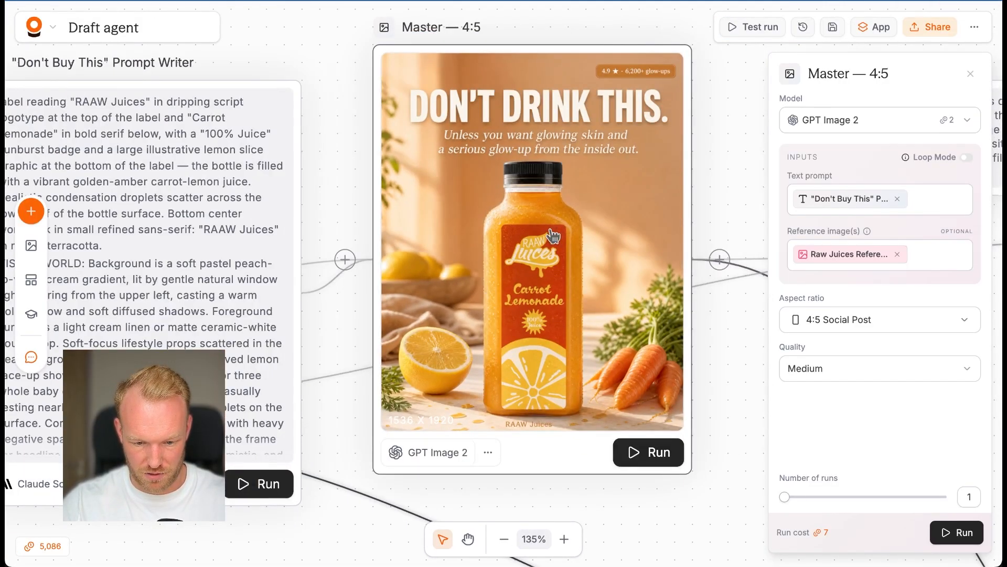
# Step: View the generated Master — 4:5 ad in its enlarged preview and close the preview
pyautogui.scroll(1, 554, 236)
pyautogui.scroll(-1, 554, 236)
pyautogui.hscroll(1, 551, 242)
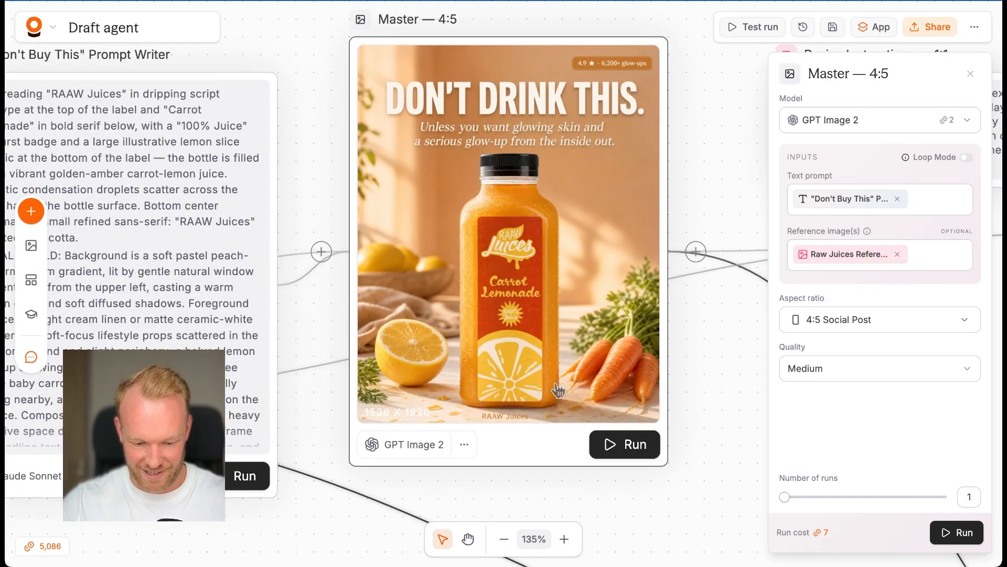
pyautogui.doubleClick(538, 326)
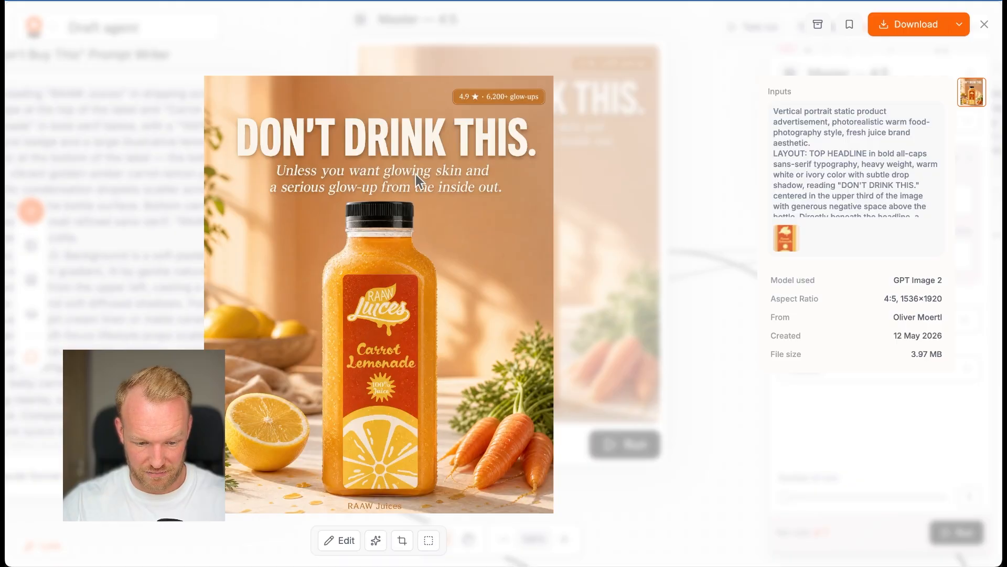
pyautogui.press('Escape')
# Step: Run the Format — 1:1 and Format — 9:16 nodes and close the Master — 4:5 settings
pyautogui.hscroll(3, 564, 226)
pyautogui.scroll(-3, 565, 230)
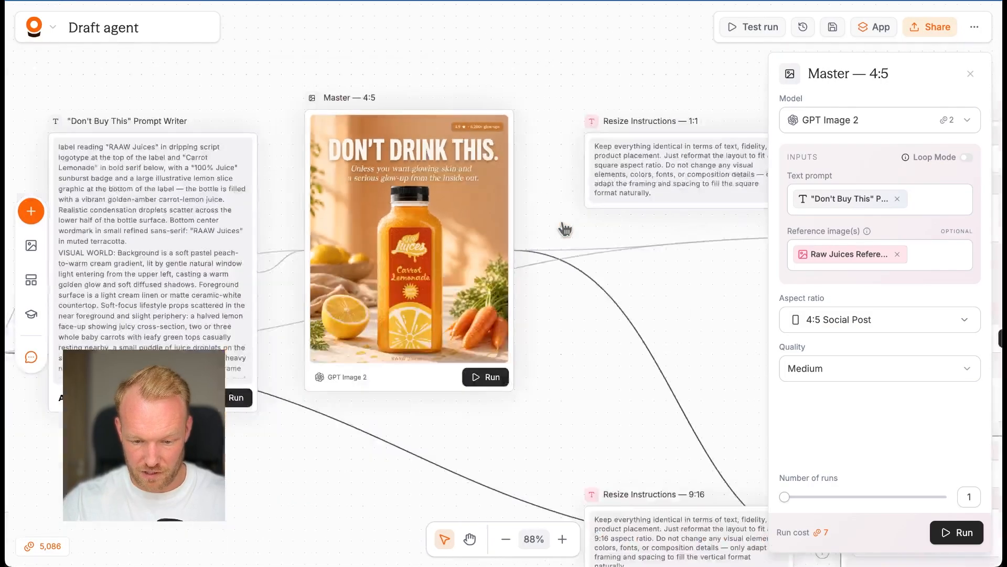
pyautogui.hscroll(3, 565, 227)
pyautogui.scroll(-3, 560, 234)
pyautogui.hscroll(2, 553, 249)
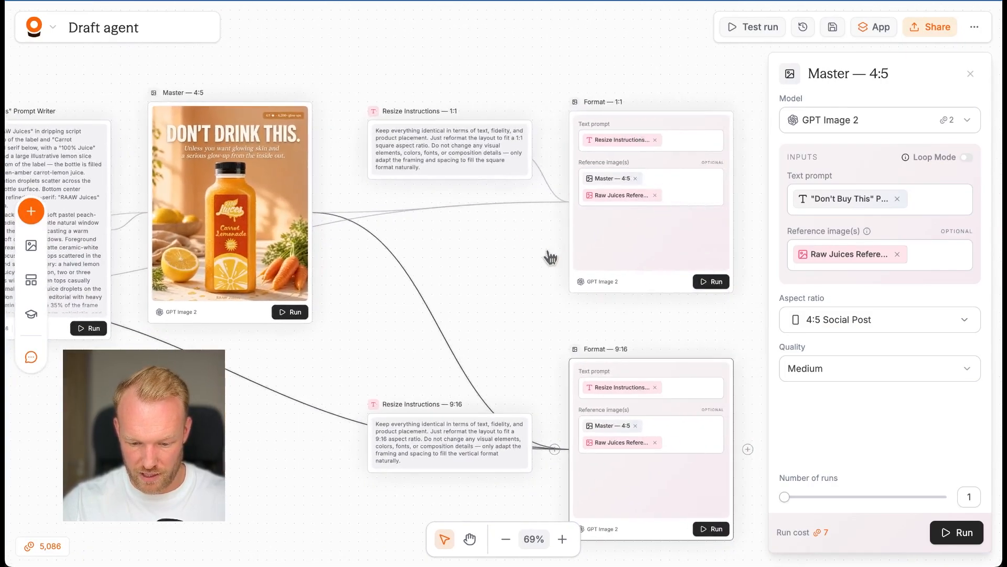
pyautogui.click(716, 283)
pyautogui.scroll(-4, 717, 315)
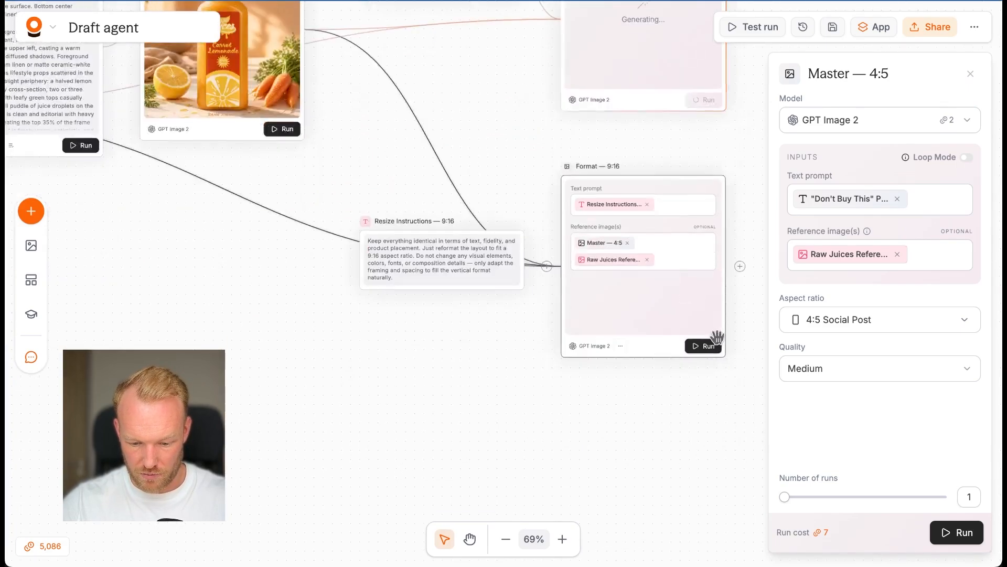
pyautogui.click(717, 350)
pyautogui.click(971, 74)
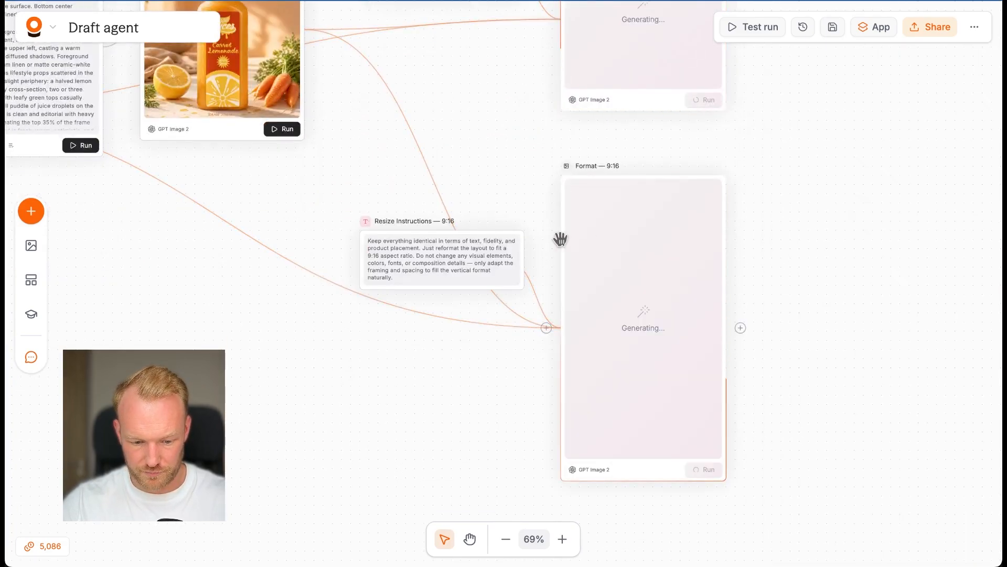
# Step: Look over the whole workflow and re-examine the Master — 4:5 ad's headline, bottle and props
pyautogui.scroll(2, 562, 241)
pyautogui.scroll(-5, 459, 228)
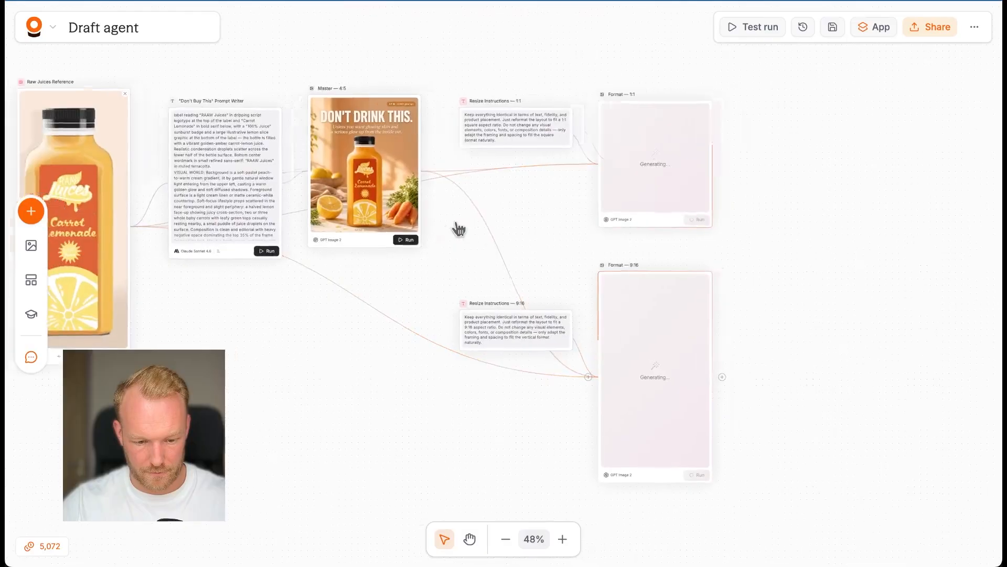
pyautogui.hscroll(-1, 459, 229)
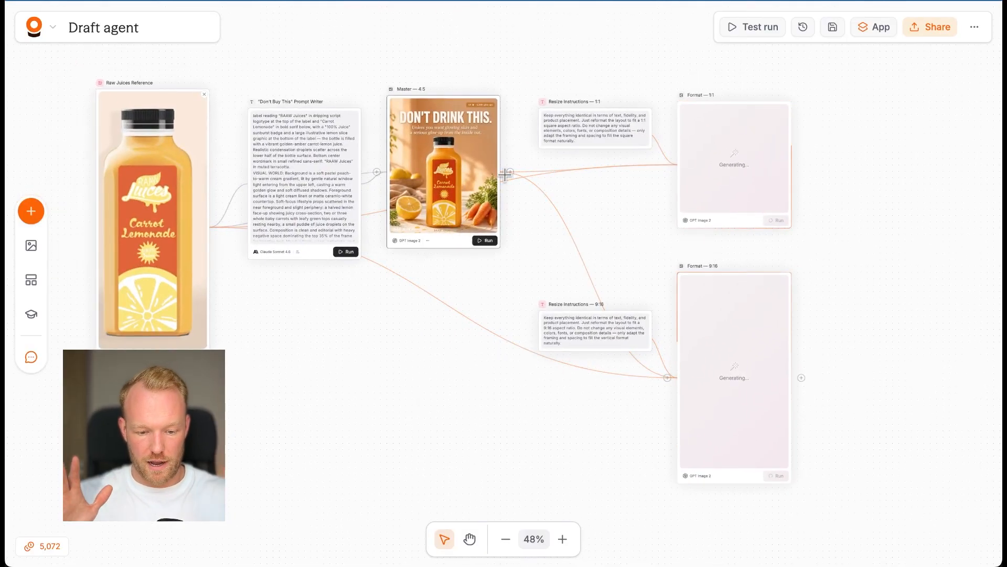
pyautogui.scroll(5, 416, 175)
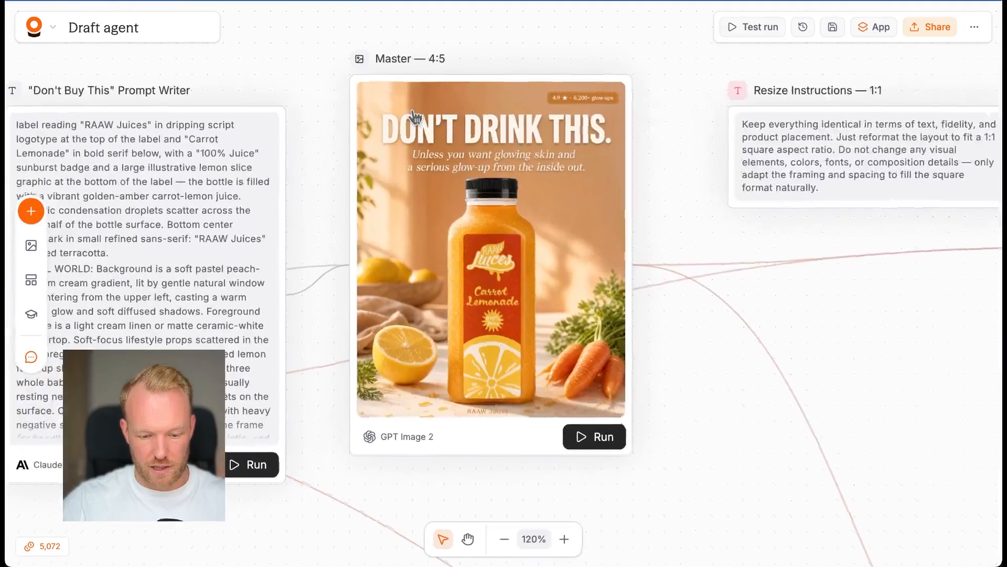
pyautogui.scroll(-5, 423, 269)
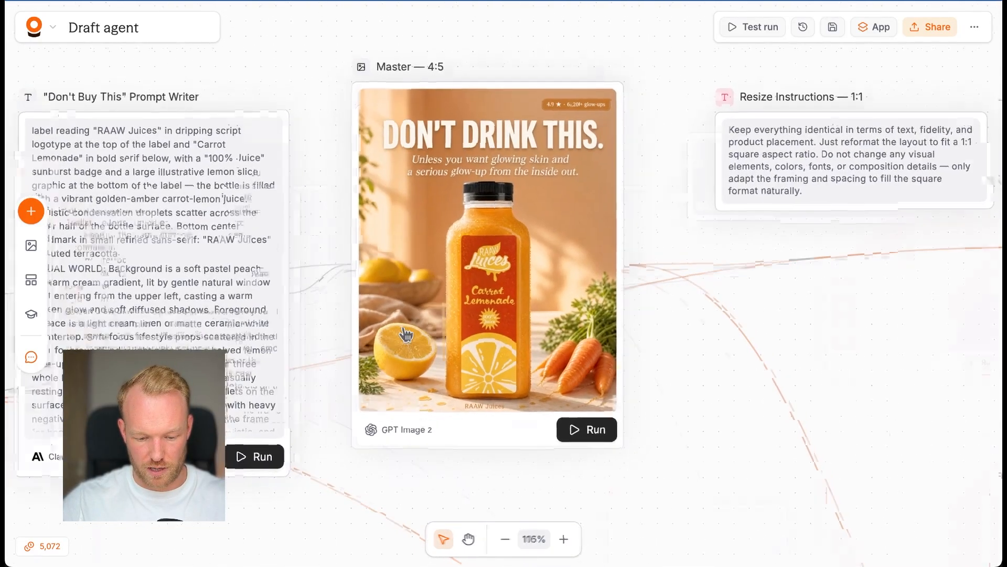
pyautogui.hscroll(4, 406, 333)
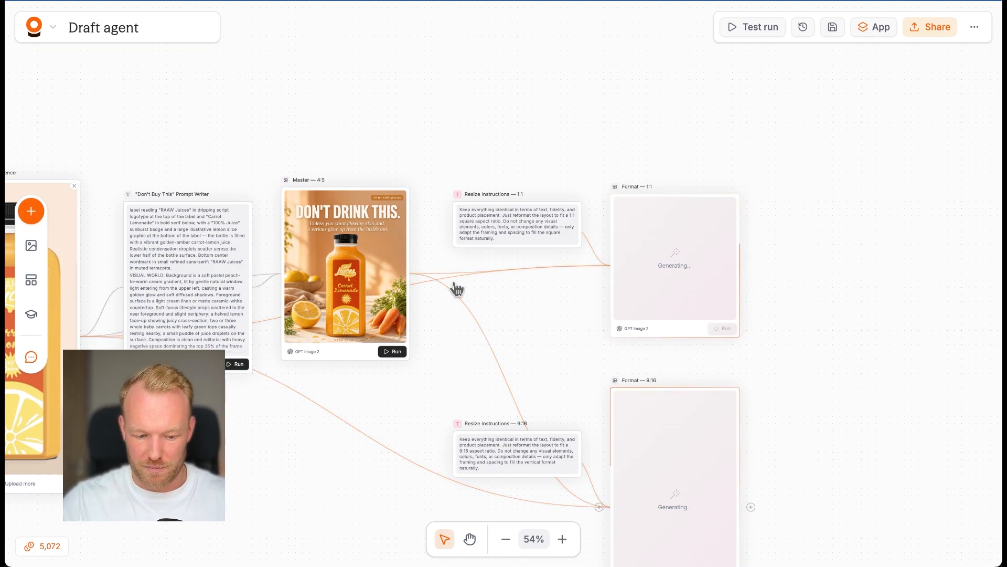
pyautogui.scroll(5, 356, 245)
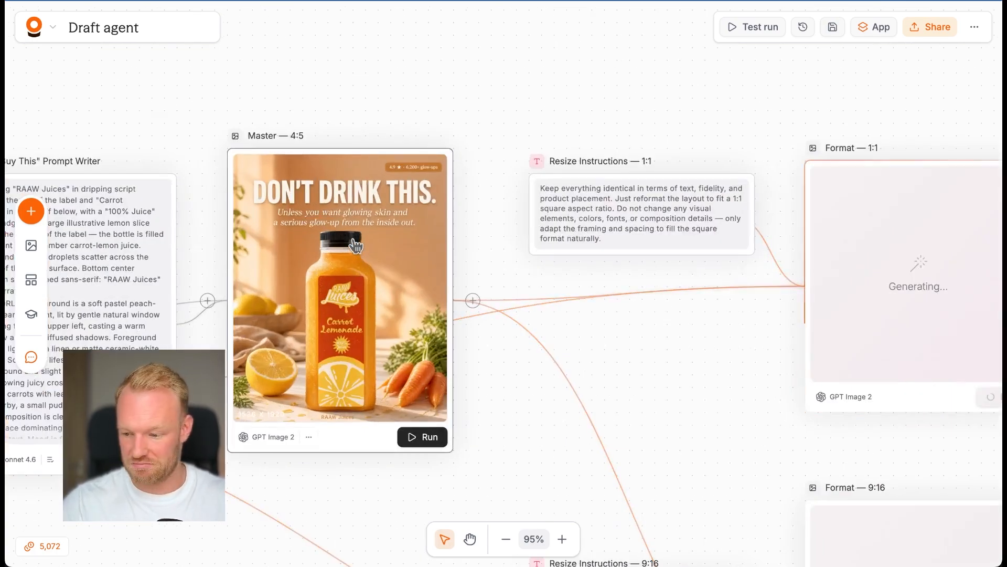
pyautogui.scroll(-3, 506, 320)
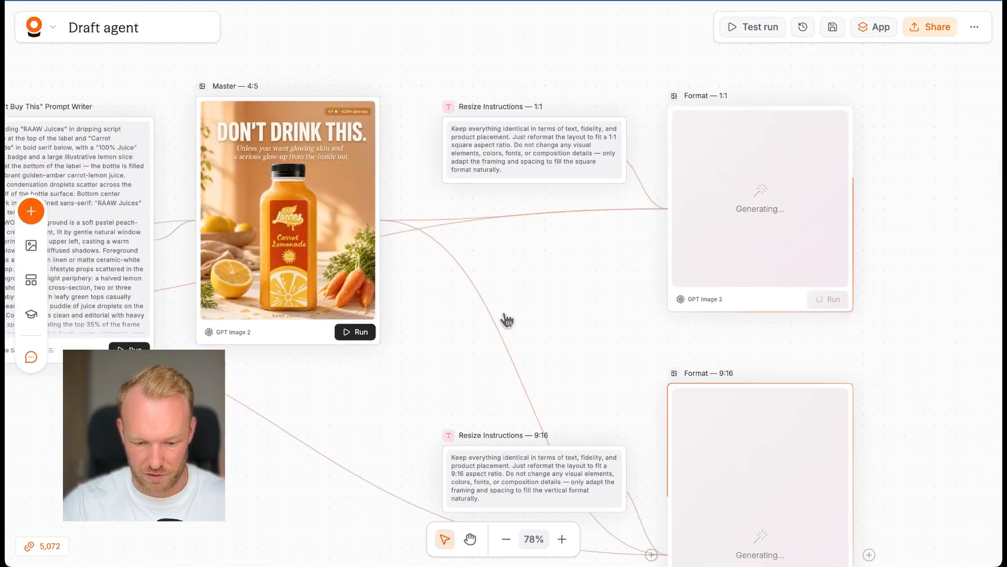
pyautogui.scroll(-3, 506, 320)
pyautogui.scroll(-2, 507, 320)
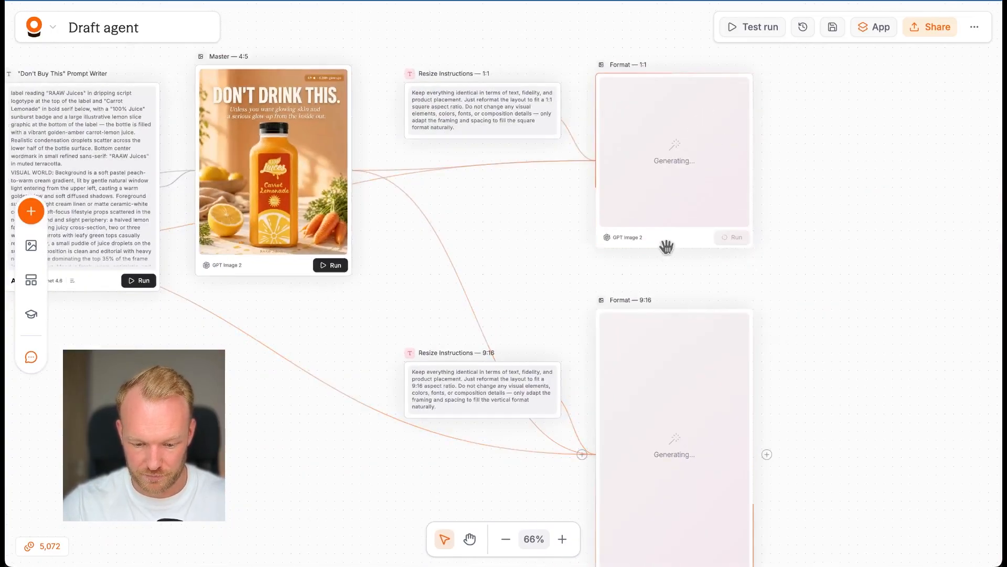
pyautogui.scroll(2, 290, 270)
pyautogui.hscroll(-1, 291, 270)
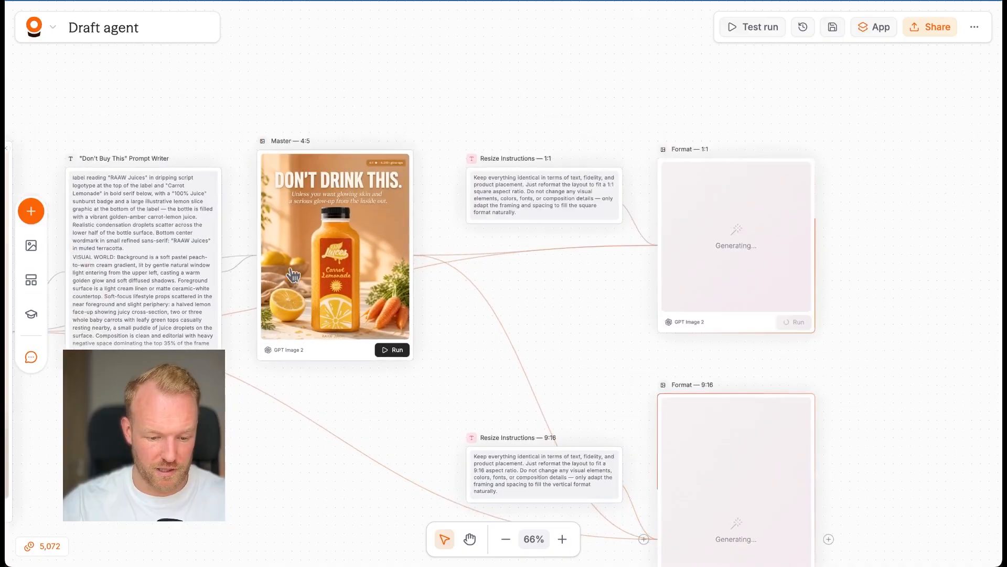
pyautogui.scroll(6, 293, 273)
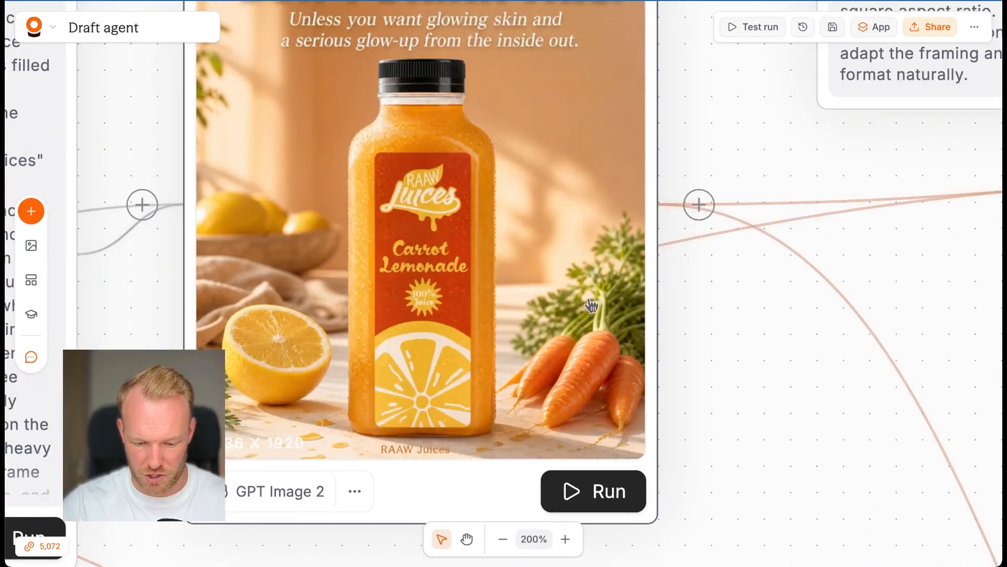
# Step: Inspect the generated Master — 4:5 ad up close in its enlarged preview and close the preview
pyautogui.click(590, 301)
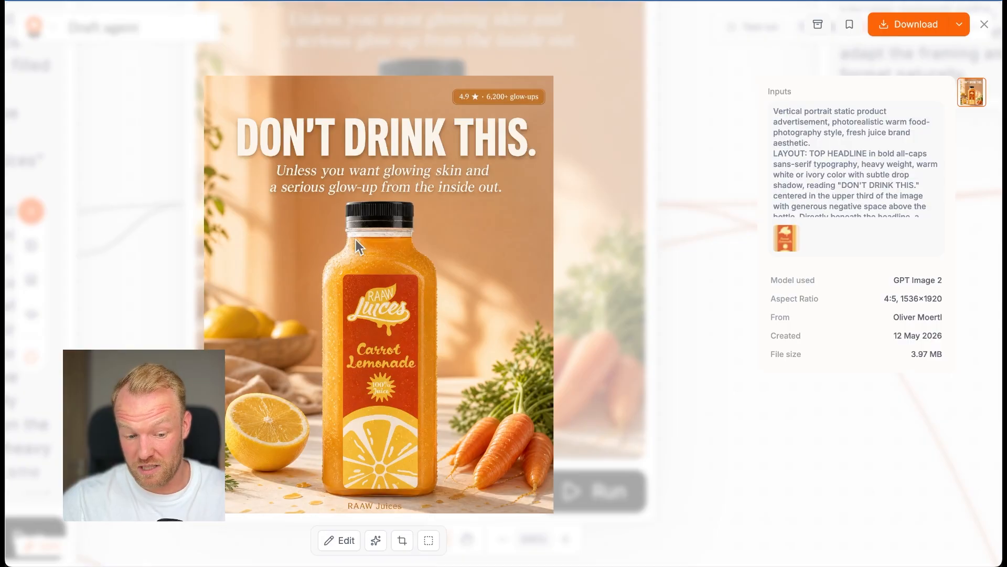
pyautogui.scroll(1, 357, 245)
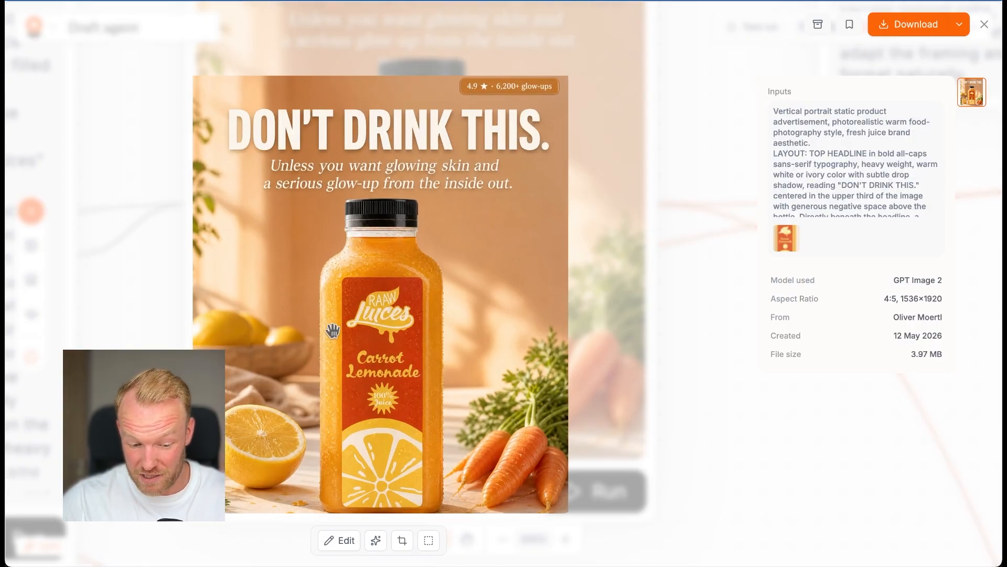
pyautogui.scroll(-2, 332, 331)
pyautogui.press('Escape')
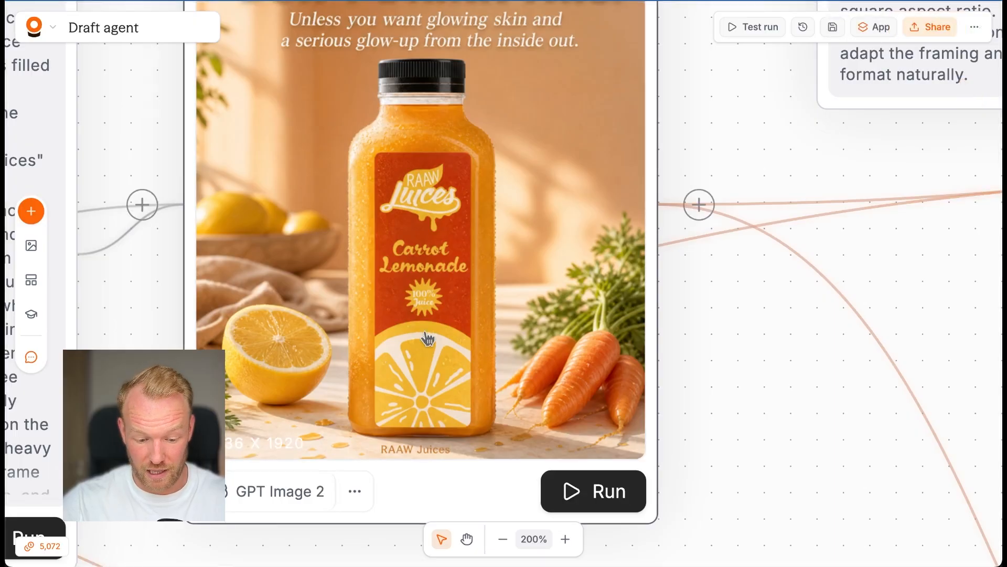
# Step: Check the quality options of the Master — 4:5 node, keep Medium selected and close its settings
pyautogui.scroll(-5, 428, 339)
pyautogui.click(458, 396)
pyautogui.click(831, 376)
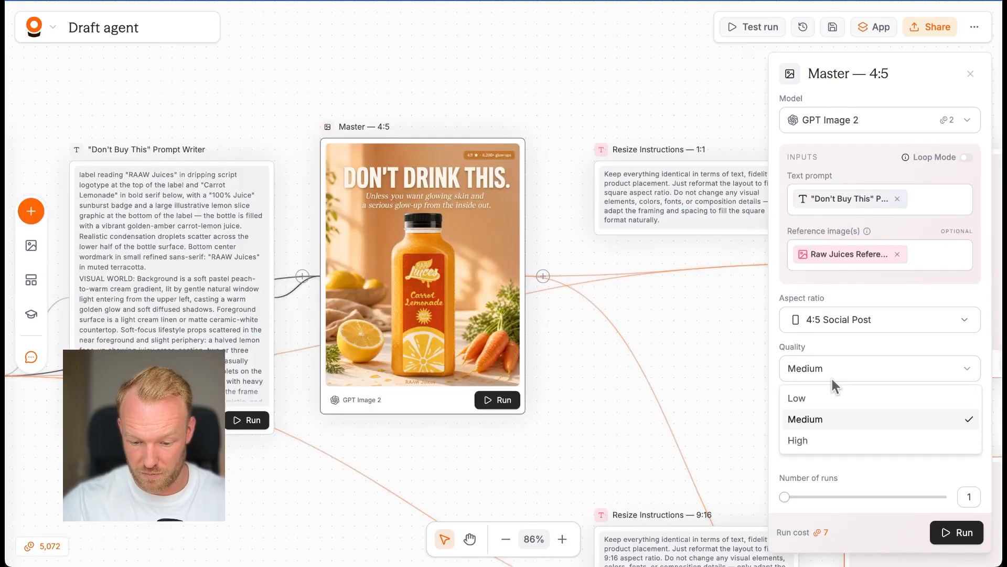
pyautogui.click(855, 419)
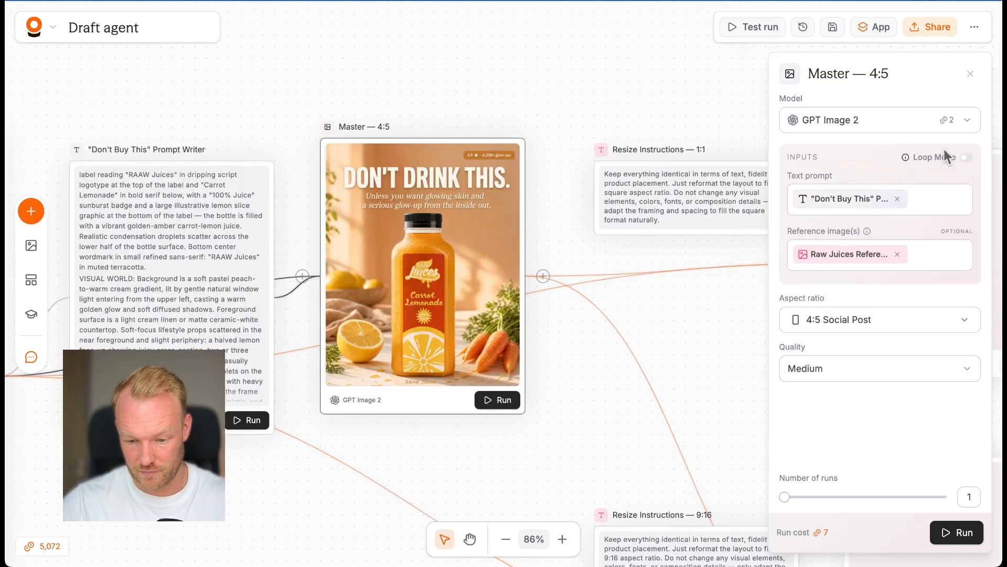
pyautogui.click(971, 74)
# Step: Check on the Format — 1:1 and Format — 9:16 nodes and view the generated 9:16 ad in its enlarged preview
pyautogui.hscroll(5, 637, 409)
pyautogui.scroll(-4, 636, 410)
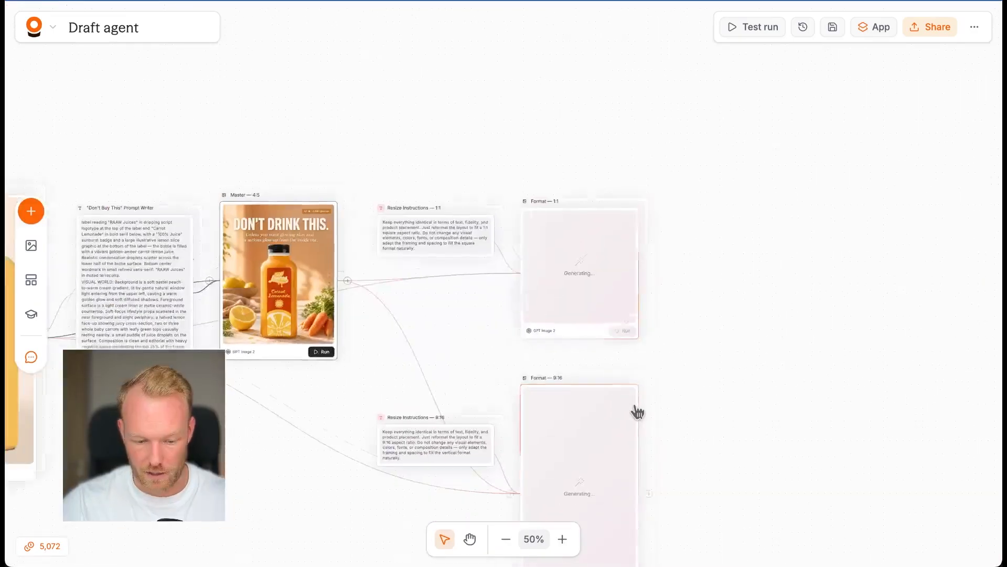
pyautogui.hscroll(-3, 583, 367)
pyautogui.scroll(-3, 583, 367)
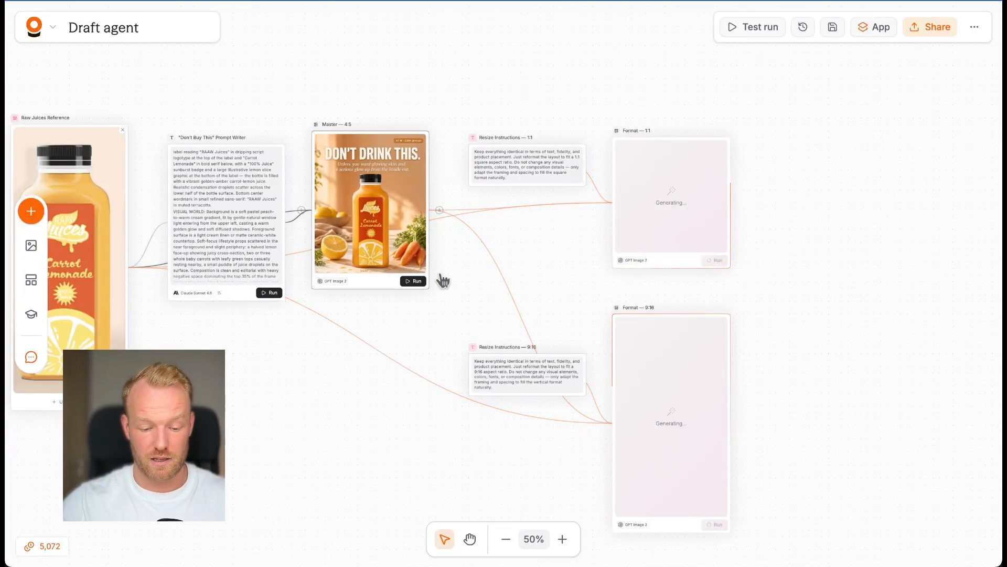
pyautogui.hscroll(-2, 395, 310)
pyautogui.scroll(-1, 395, 310)
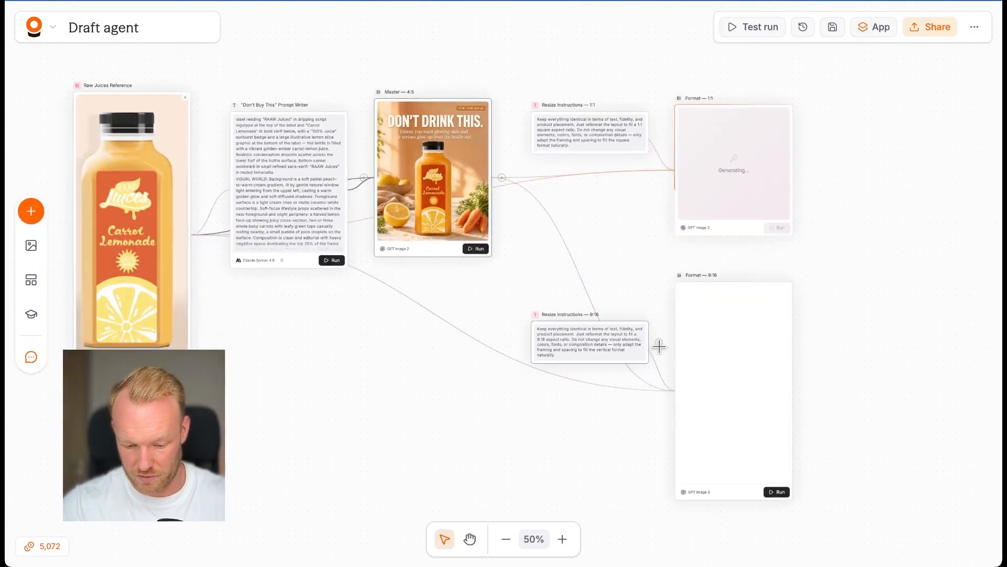
pyautogui.scroll(5, 753, 419)
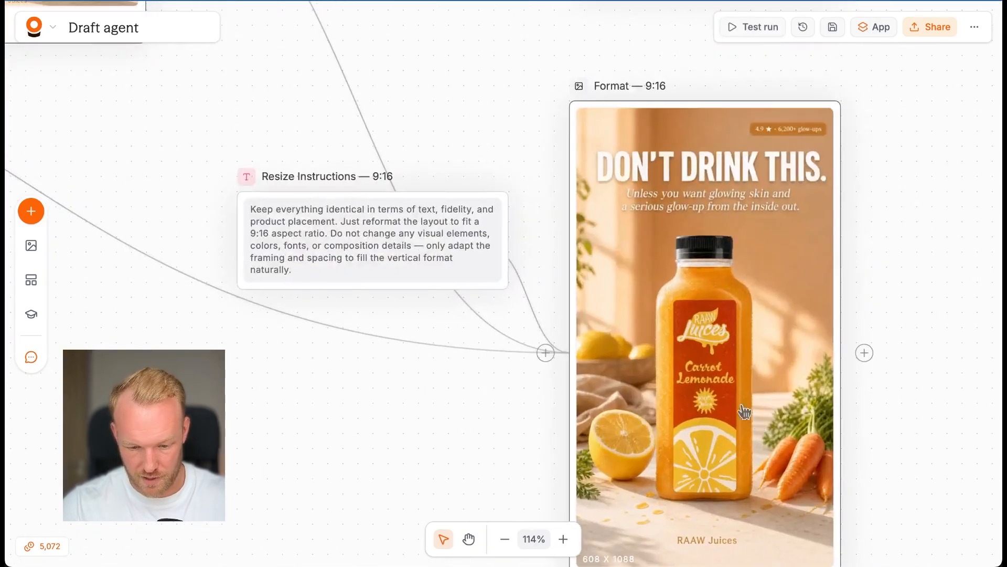
pyautogui.click(745, 412)
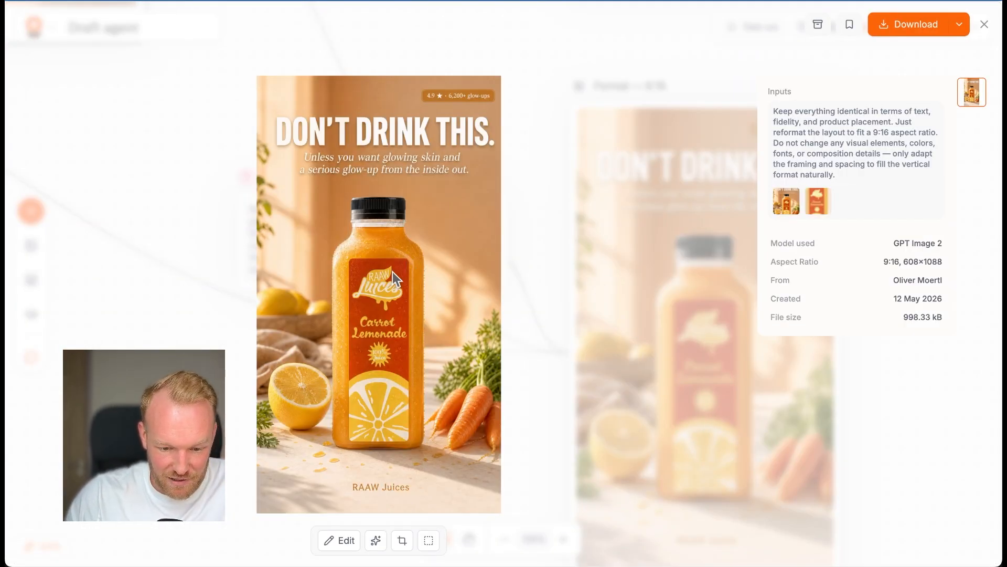
pyautogui.press('Escape')
# Step: Compare the Master — 4:5 ad with the Format — 9:16 ad, enlarging the 9:16 version for a closer look
pyautogui.scroll(10, 393, 276)
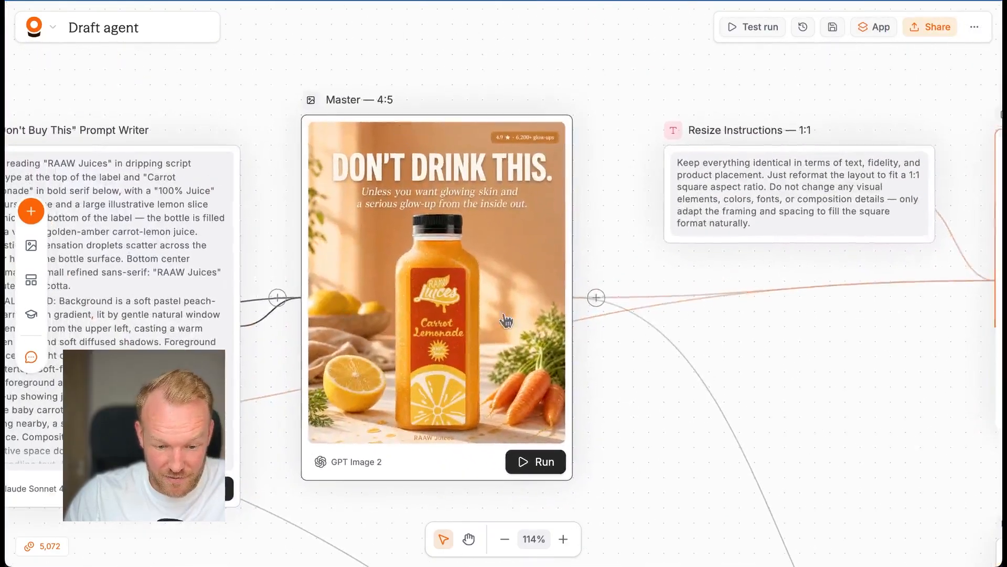
pyautogui.scroll(-9, 390, 324)
pyautogui.hscroll(10, 390, 323)
pyautogui.scroll(-2, 389, 328)
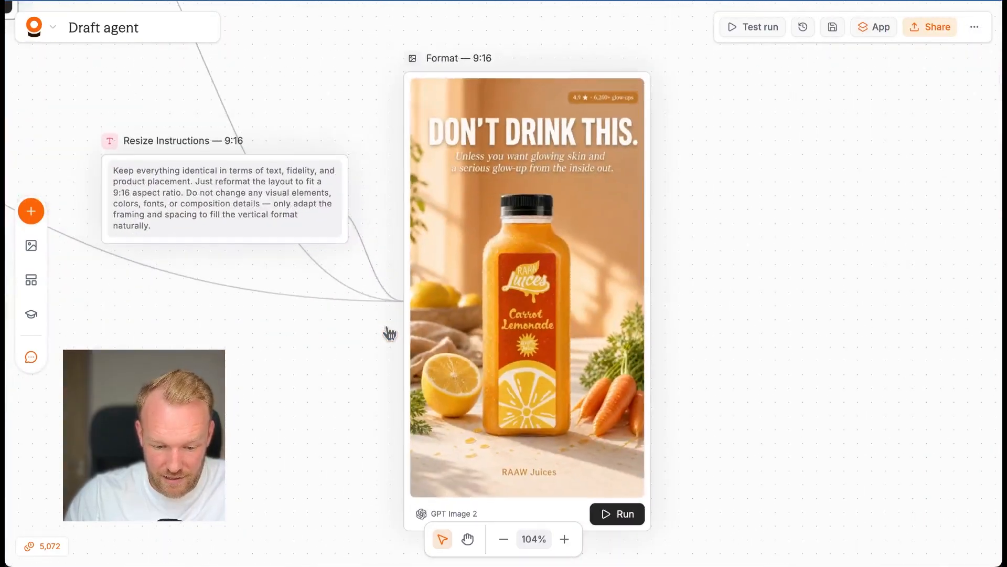
pyautogui.doubleClick(539, 336)
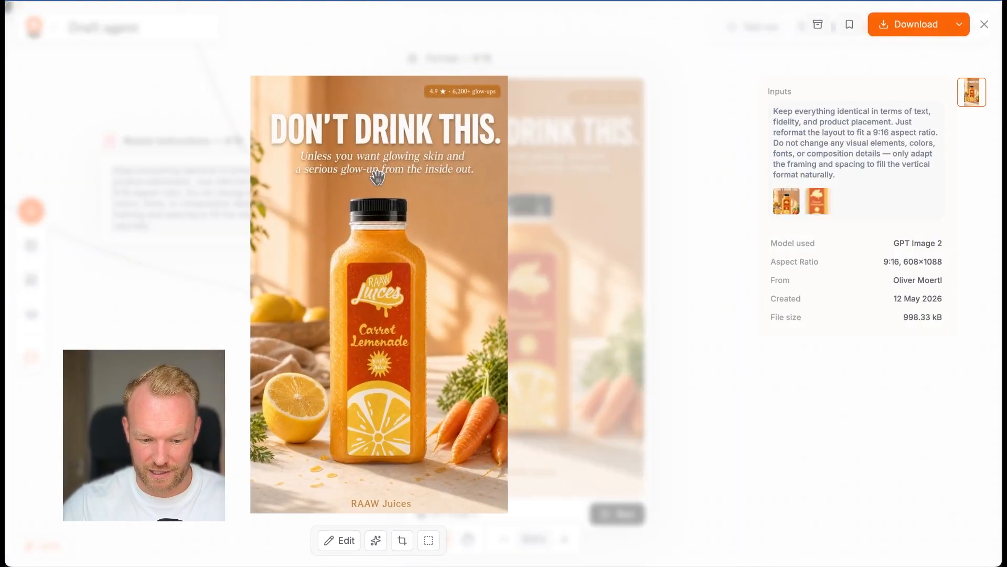
pyautogui.press('Escape')
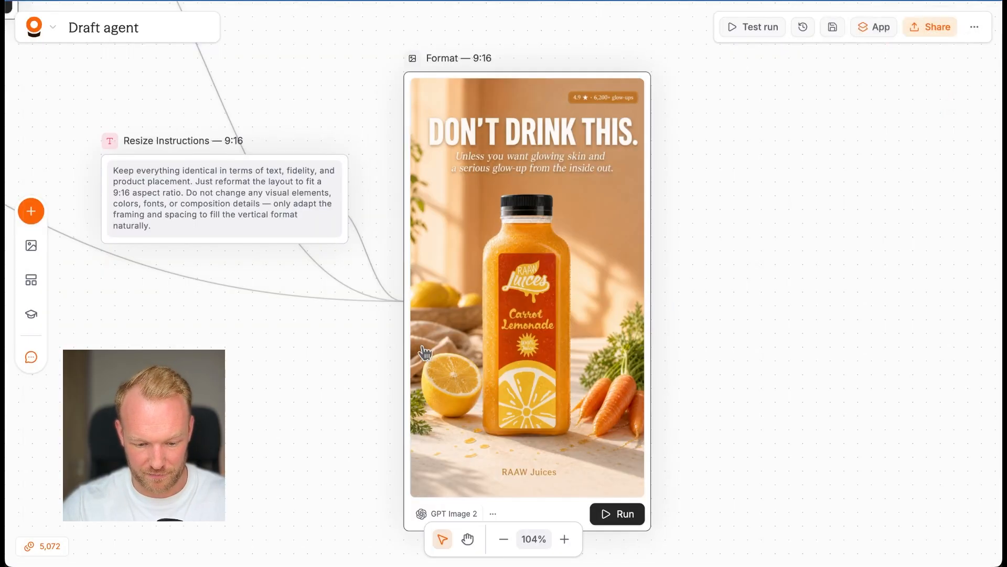
# Step: Move the Raw Juices Reference node level with the "Don't Buy This" Prompt Writer and shift the Master — 4:5 node slightly down
pyautogui.scroll(6, 423, 353)
pyautogui.hscroll(-2, 423, 353)
pyautogui.scroll(-5, 423, 353)
pyautogui.hscroll(-1, 425, 353)
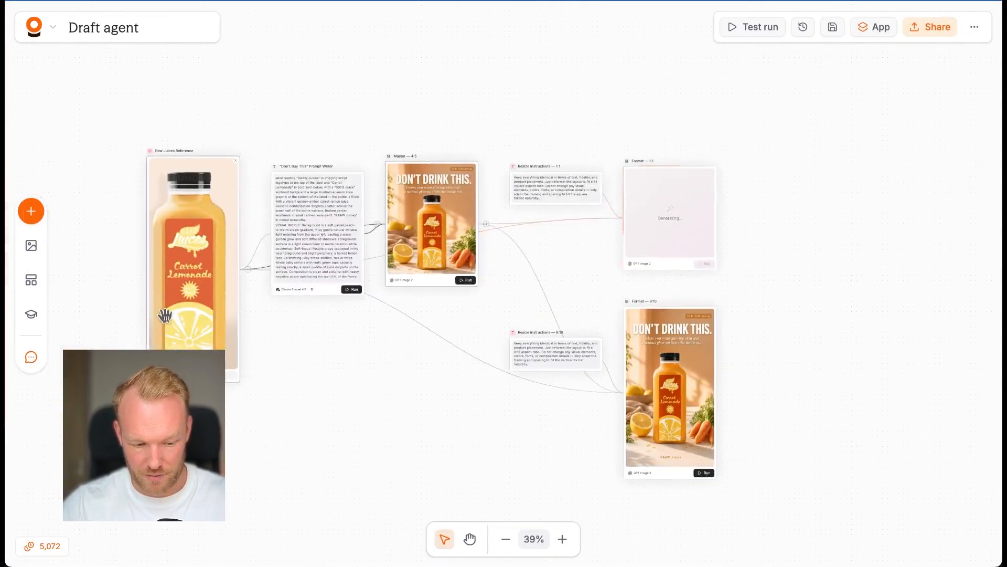
pyautogui.moveTo(163, 316); pyautogui.dragTo(179, 404)
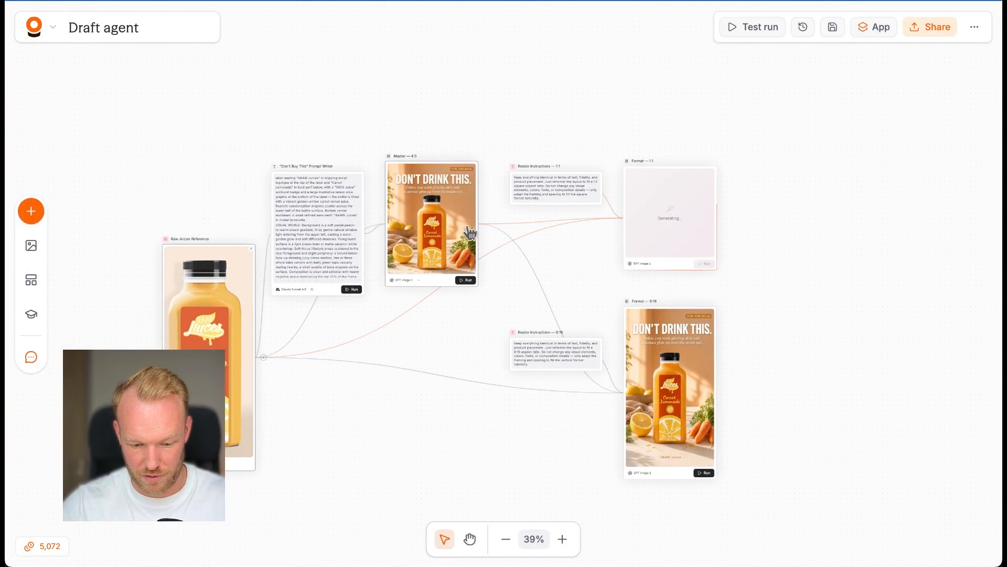
pyautogui.moveTo(452, 228); pyautogui.dragTo(452, 234)
pyautogui.moveTo(240, 320); pyautogui.dragTo(237, 254)
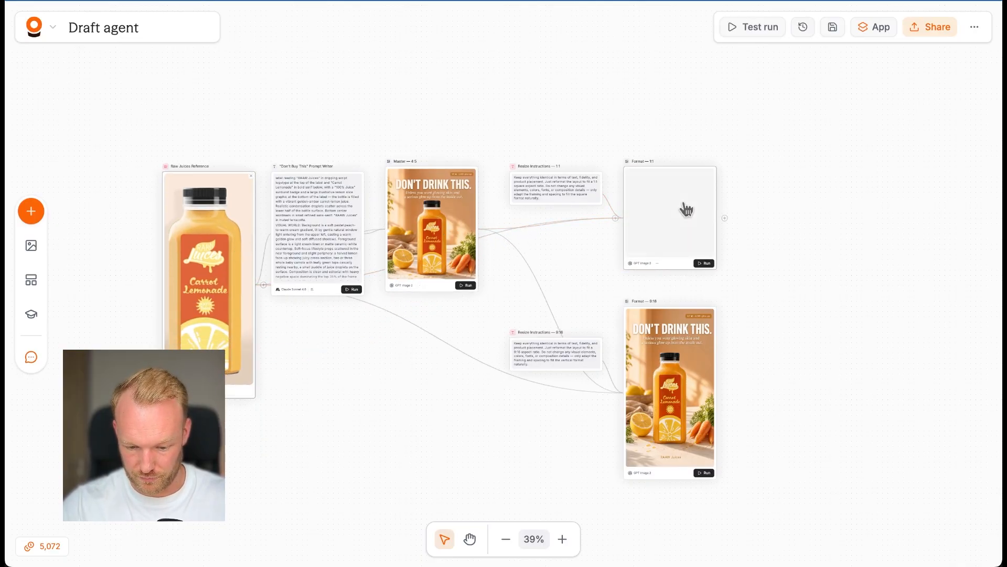
# Step: Examine the generated Format — 1:1 ad and compare it with the Master — 4:5 ad and the reference photo
pyautogui.scroll(5, 686, 208)
pyautogui.scroll(3, 686, 208)
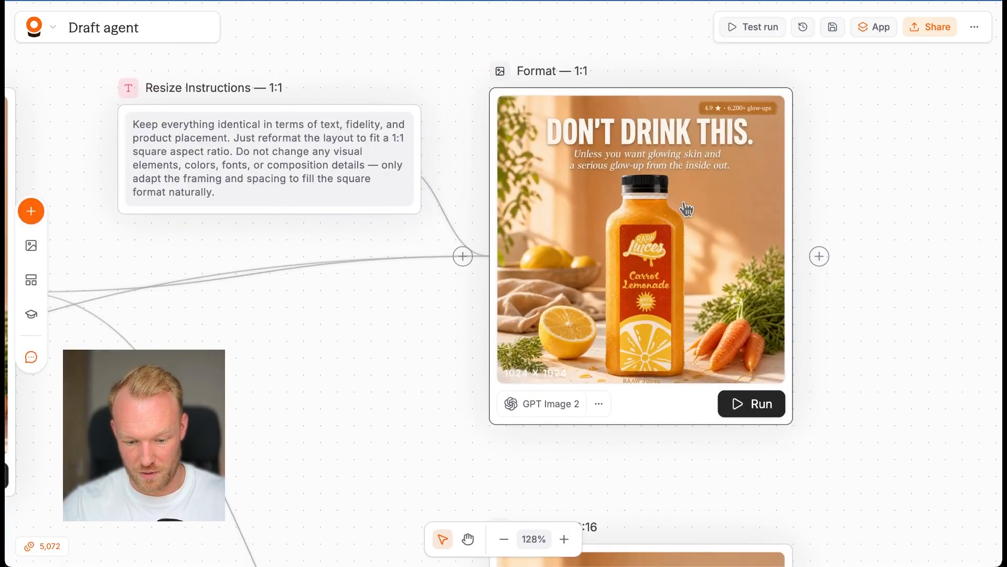
pyautogui.scroll(-10, 686, 209)
pyautogui.hscroll(-6, 686, 210)
pyautogui.scroll(4, 596, 193)
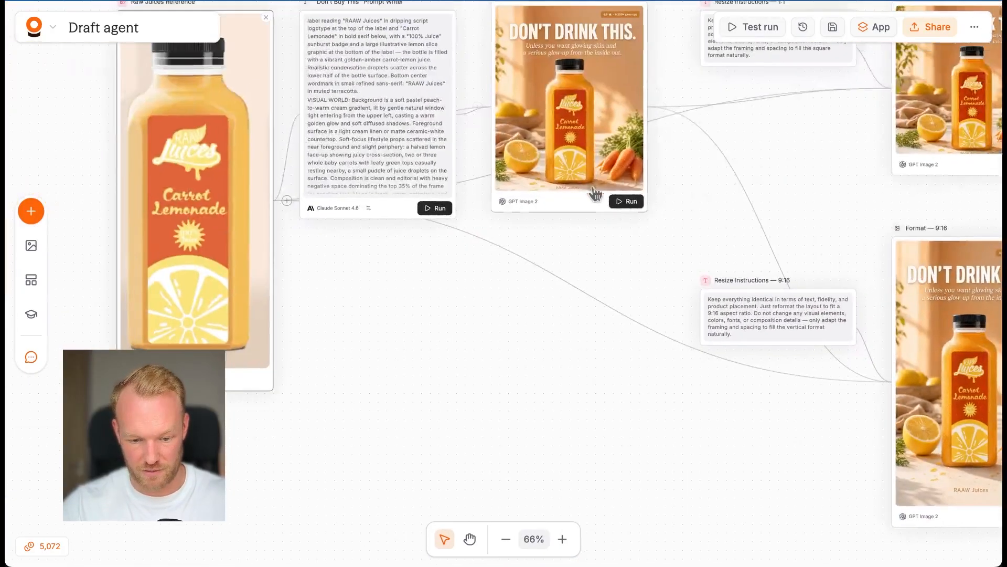
pyautogui.scroll(-3, 589, 202)
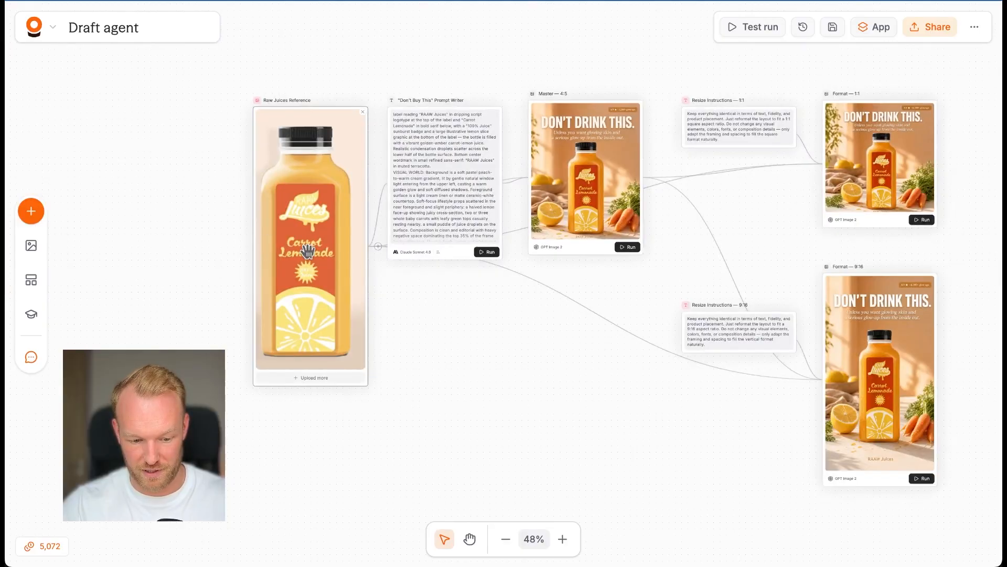
# Step: Nudge the Raw Juices Reference node until its top is level with the Master — 4:5 node
pyautogui.moveTo(305, 250)
pyautogui.mouseDown()
pyautogui.moveTo(254, 249)
pyautogui.moveTo(292, 257)
pyautogui.mouseUp()
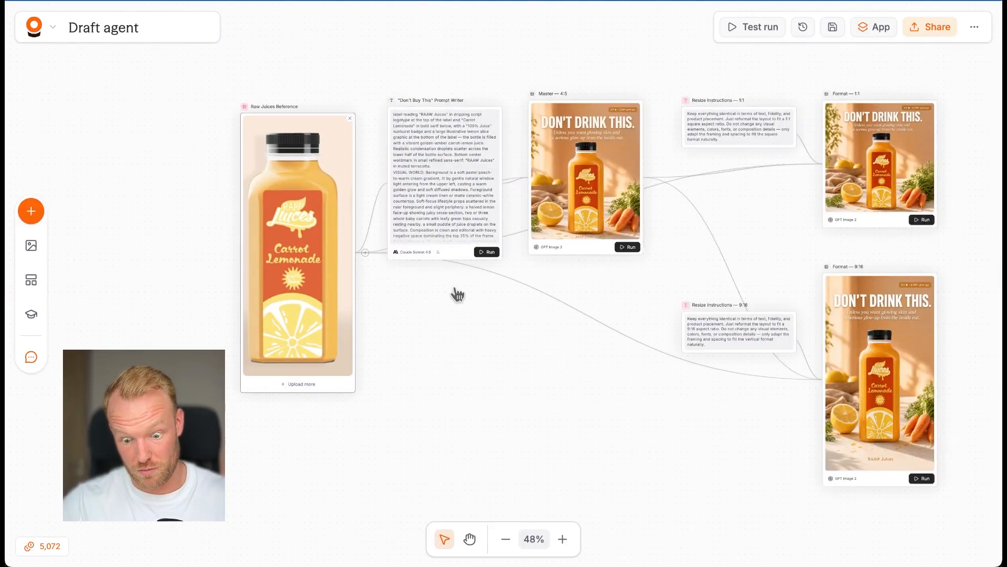
pyautogui.moveTo(273, 280)
pyautogui.mouseDown()
pyautogui.moveTo(279, 260)
pyautogui.moveTo(284, 268)
pyautogui.mouseUp()
pyautogui.scroll(-3, 455, 326)
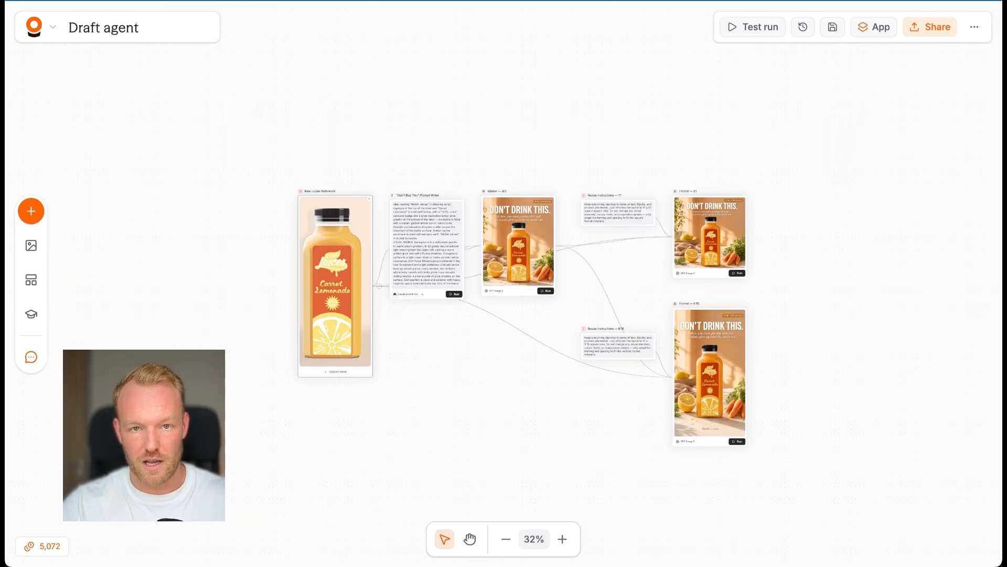
pyautogui.scroll(-2, 562, 286)
pyautogui.hscroll(1, 561, 286)
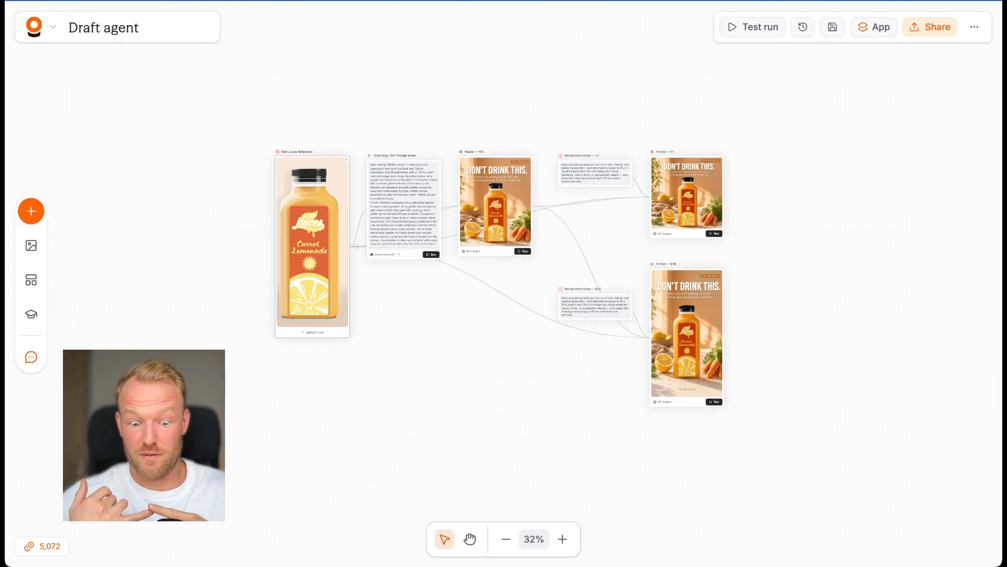
pyautogui.moveTo(462, 340); pyautogui.dragTo(476, 323)
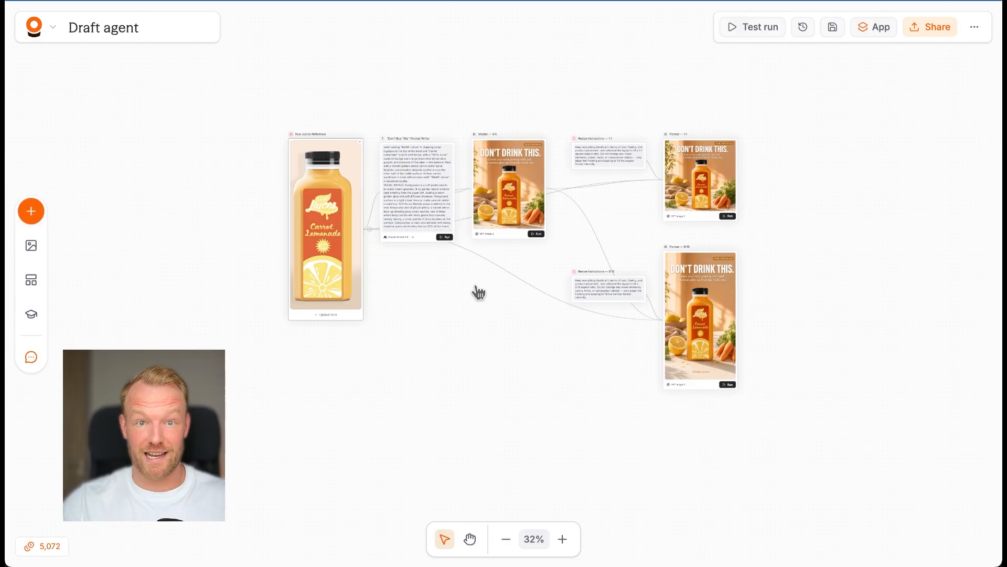
# Step: Review the finished 4:5, 9:16 and 1:1 ads side by side and look over the complete workflow
pyautogui.scroll(5, 509, 220)
pyautogui.hscroll(5, 509, 220)
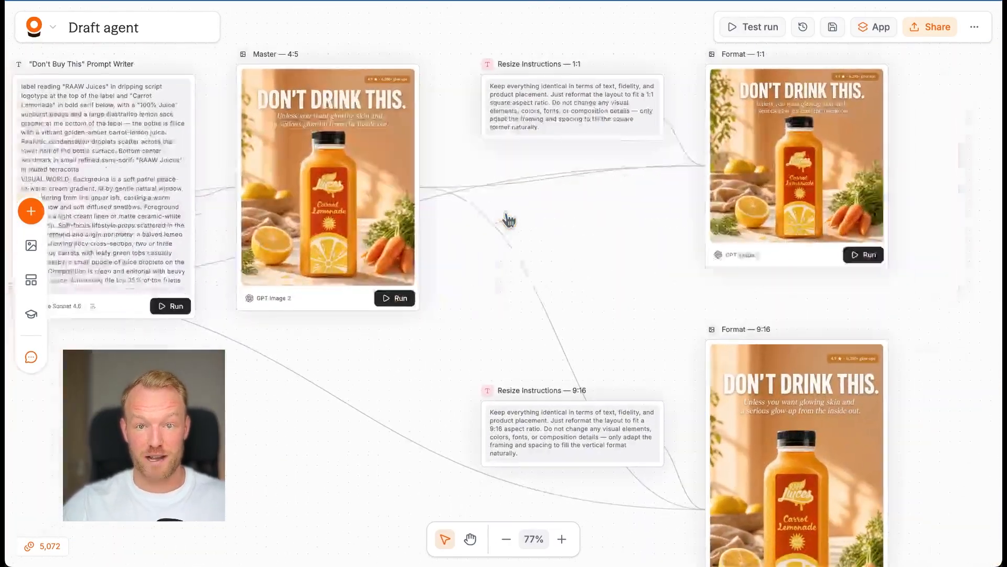
pyautogui.hscroll(3, 509, 220)
pyautogui.scroll(-5, 577, 262)
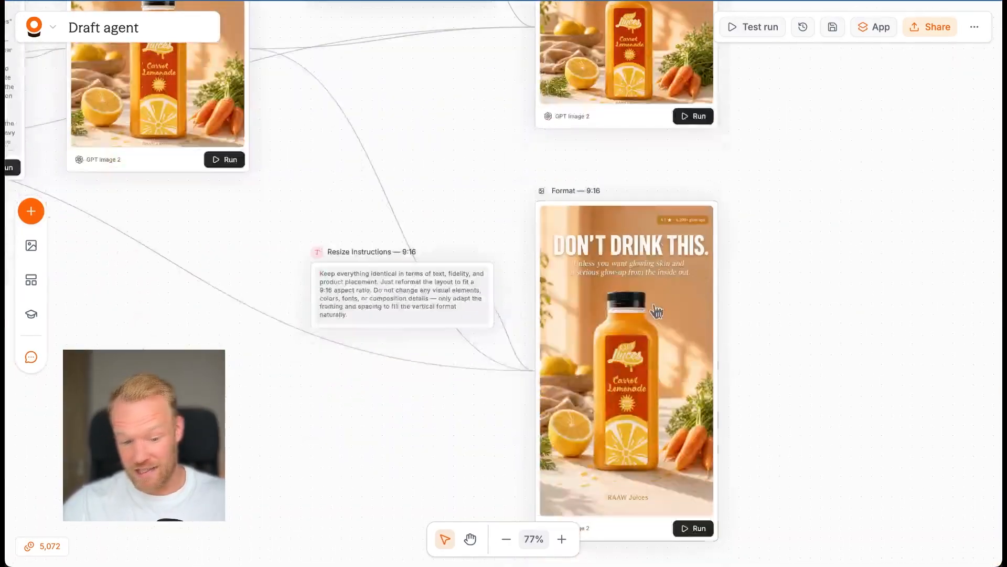
pyautogui.scroll(2, 657, 311)
pyautogui.scroll(3, 656, 311)
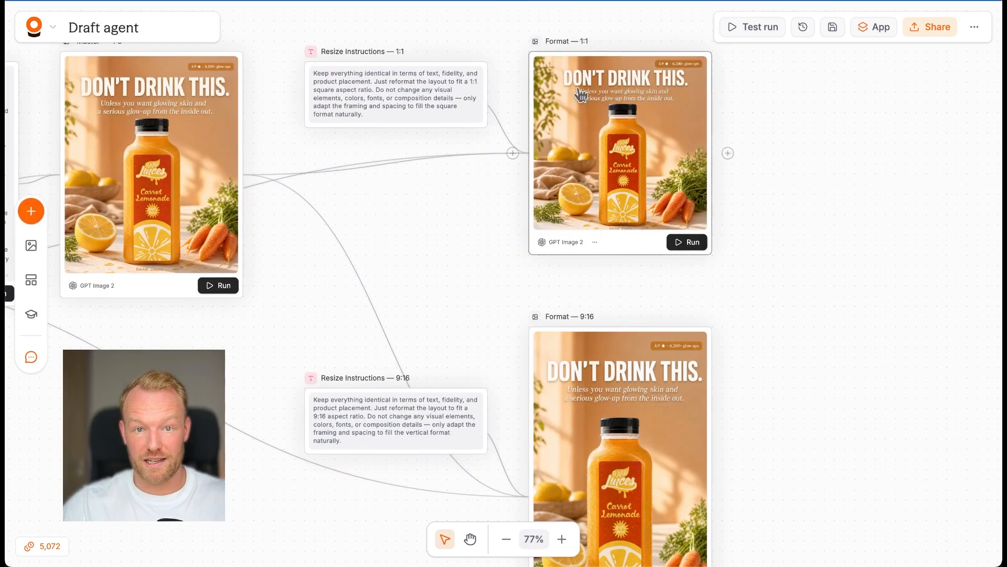
pyautogui.scroll(-5, 536, 389)
pyautogui.hscroll(-5, 536, 389)
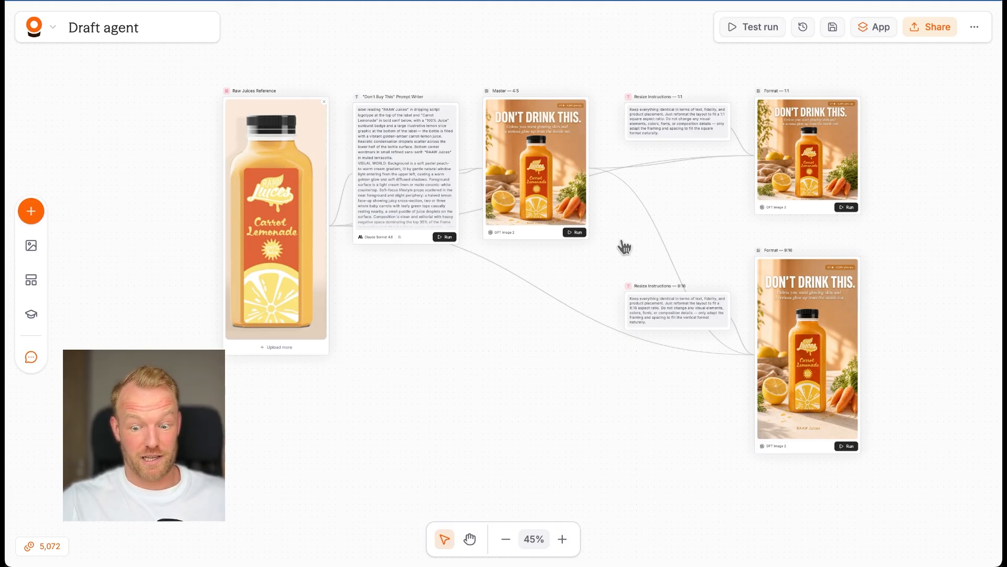
pyautogui.hscroll(1, 585, 305)
pyautogui.hscroll(-1, 586, 306)
pyautogui.scroll(-1, 585, 305)
pyautogui.scroll(1, 585, 306)
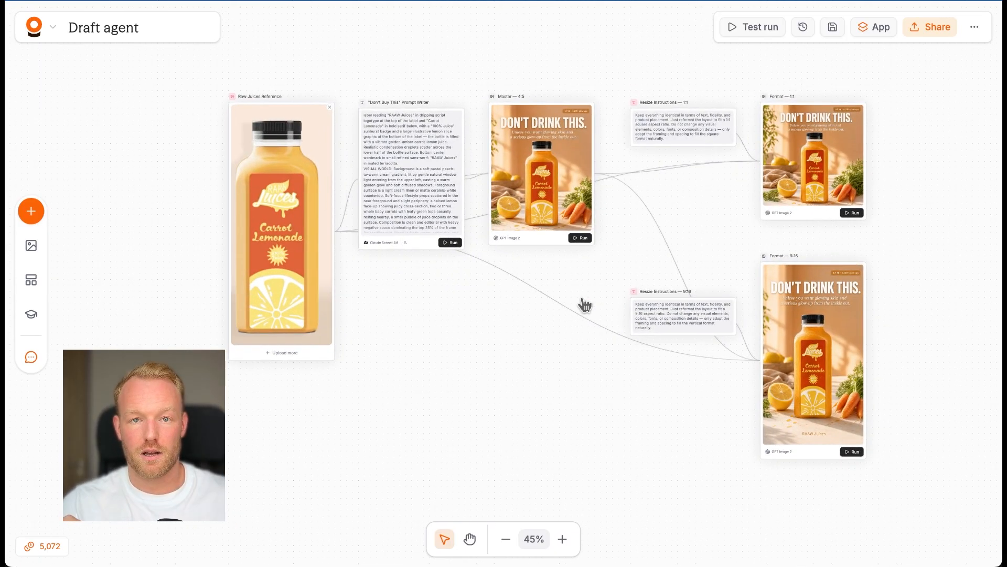